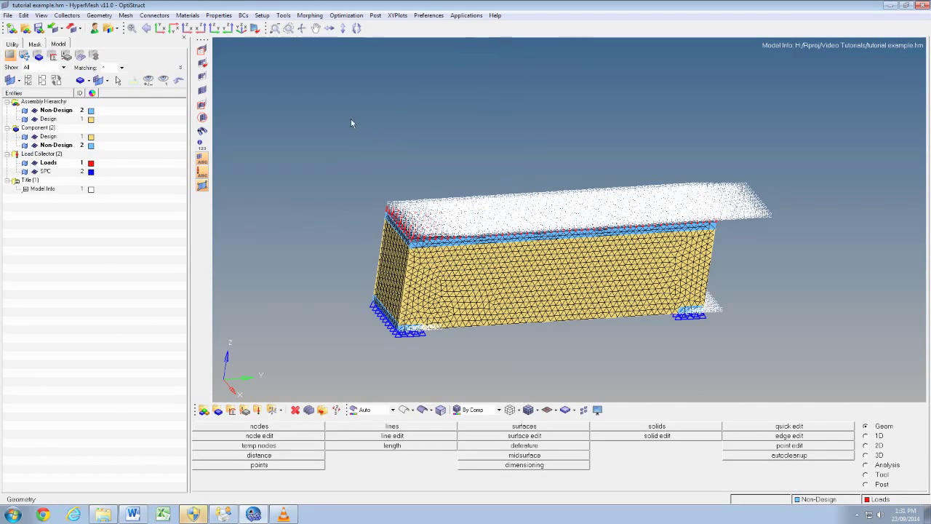
Start creating a new material from the Model browser's Create menu.
{"action": "right_click", "coordinate": [86, 268]}
{"action": "mouse_move", "coordinate": [108, 278]}
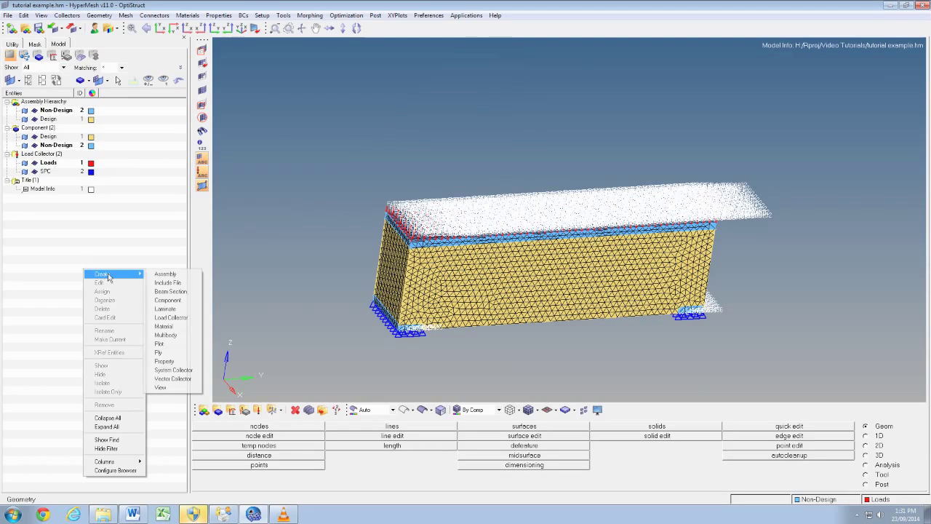
{"action": "left_click", "coordinate": [175, 325]}
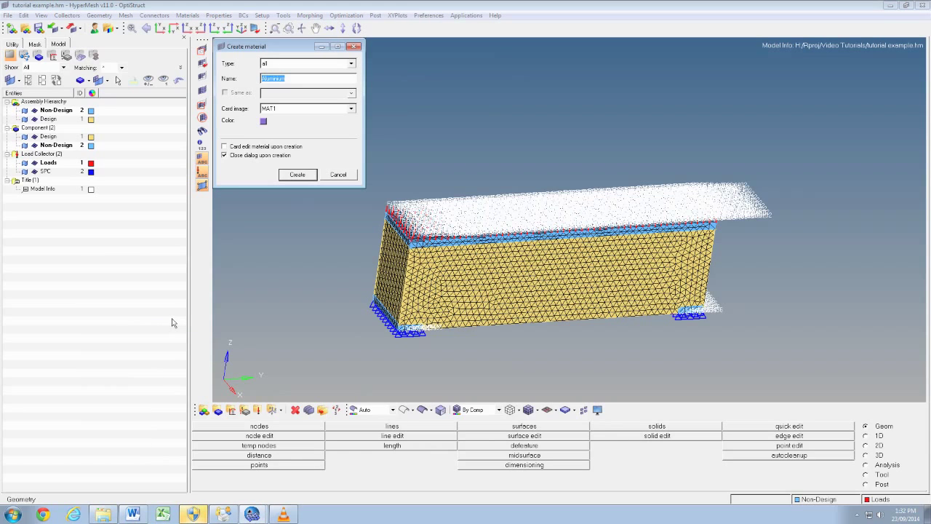
Create the magenta MAT1 material Aluminium with card editing on creation enabled.
{"action": "left_click", "coordinate": [294, 82]}
{"action": "left_click", "coordinate": [225, 147]}
{"action": "left_click", "coordinate": [263, 121]}
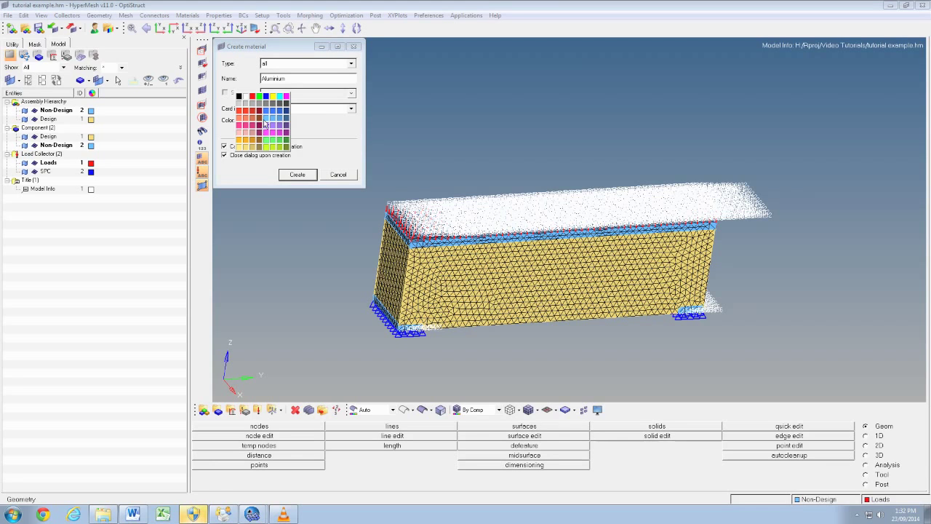
{"action": "left_click", "coordinate": [285, 134]}
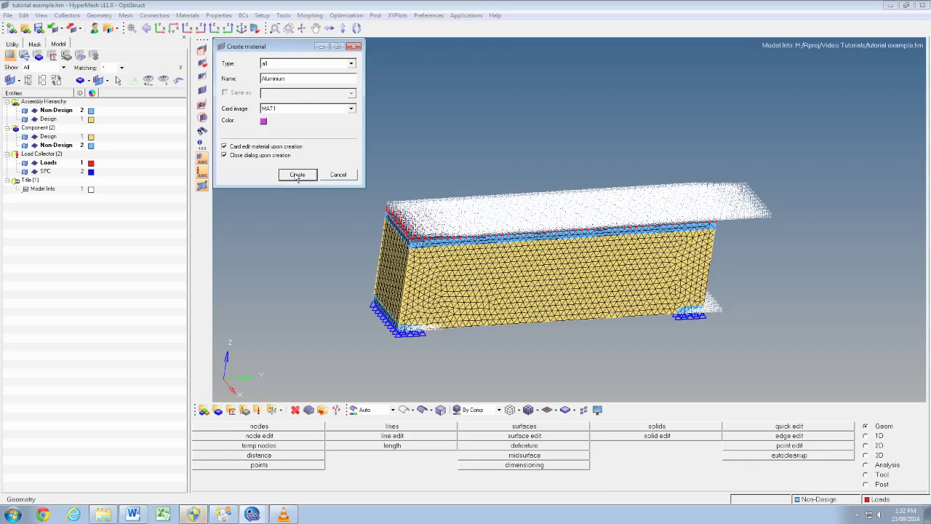
{"action": "left_click", "coordinate": [297, 174]}
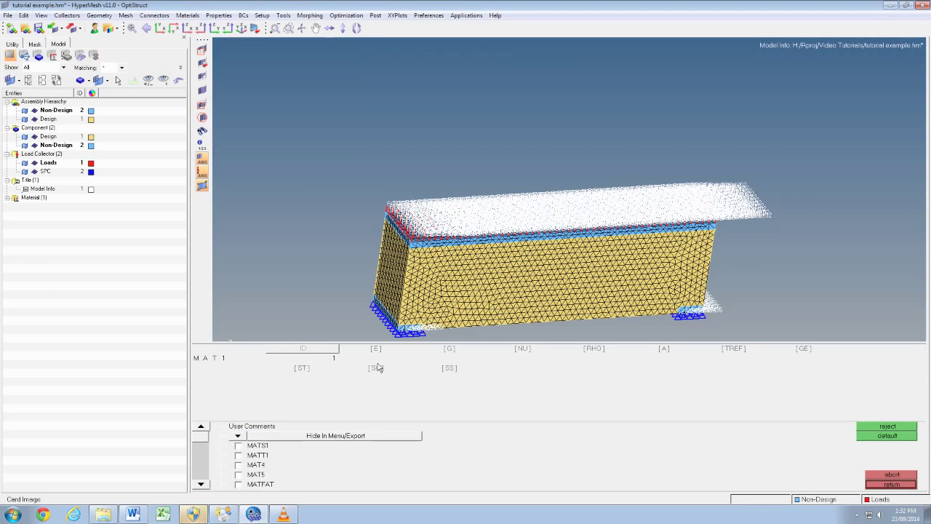
Enter E = 70000 and NU = 0.3 in the Aluminium MAT1 card and return.
{"action": "left_click", "coordinate": [378, 356]}
{"action": "type", "text": "7.0e+04"}
{"action": "left_click", "coordinate": [525, 357]}
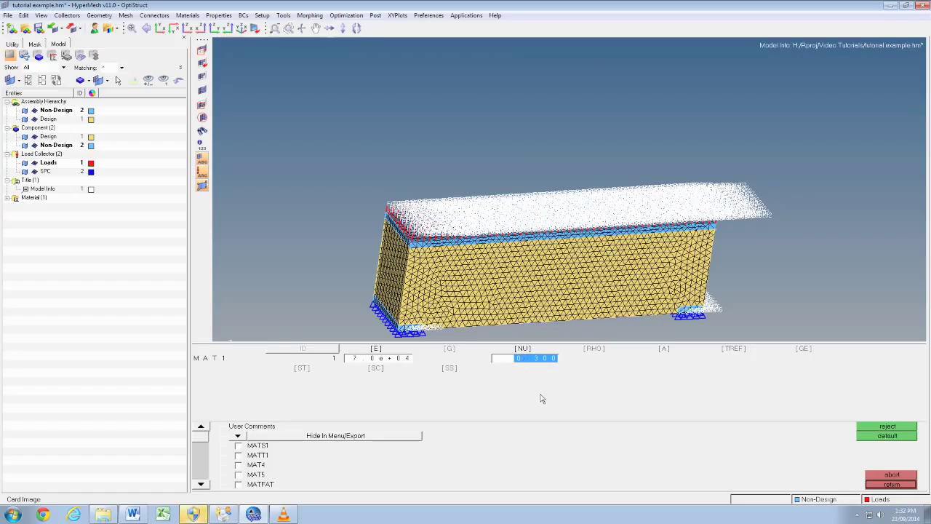
{"action": "left_click", "coordinate": [890, 484]}
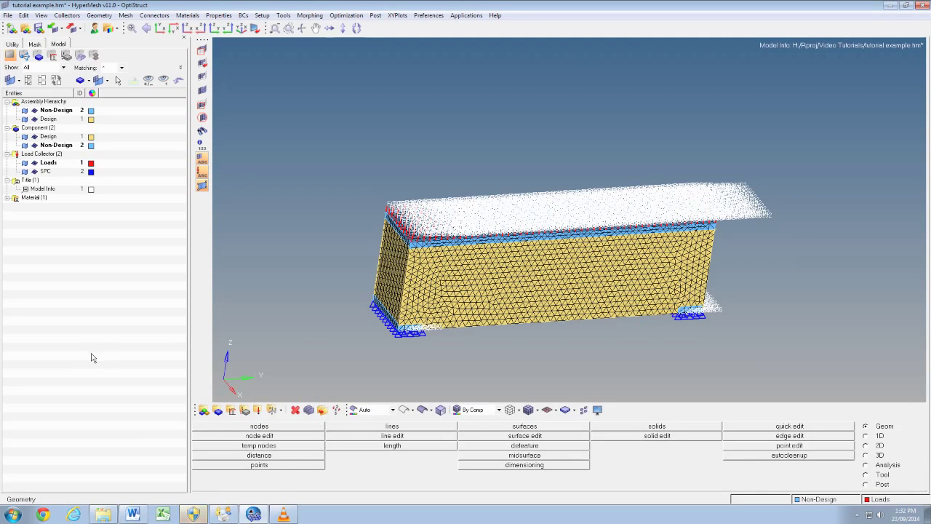
Create a blue PSOLID property named Non-Design using the Aluminium material.
{"action": "right_click", "coordinate": [70, 285]}
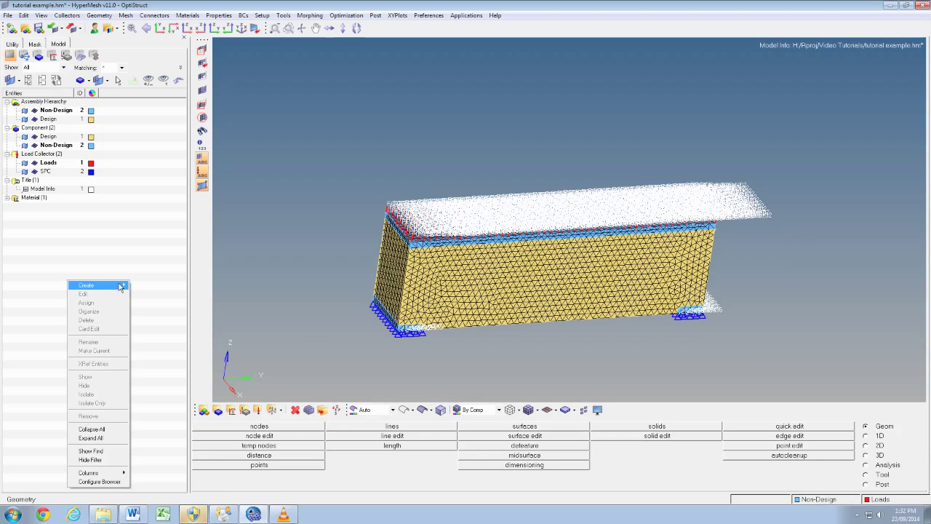
{"action": "mouse_move", "coordinate": [122, 288]}
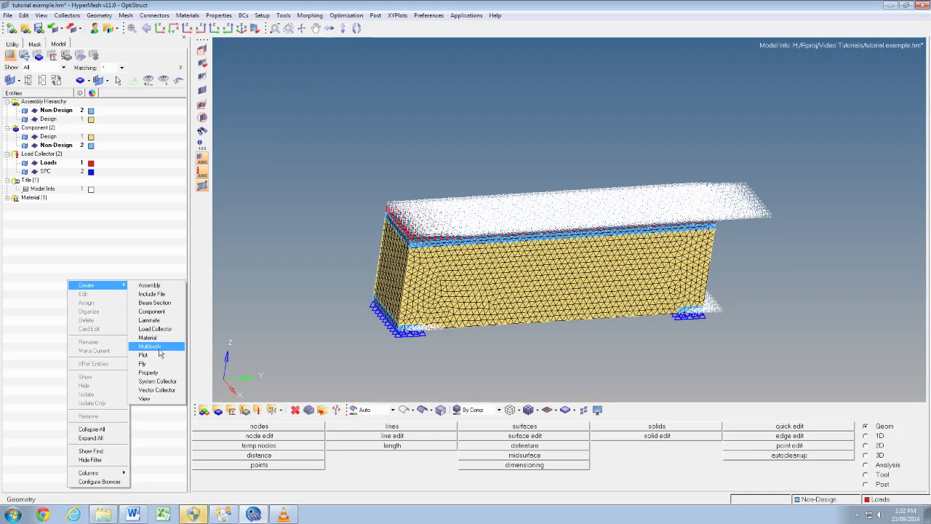
{"action": "left_click", "coordinate": [161, 372]}
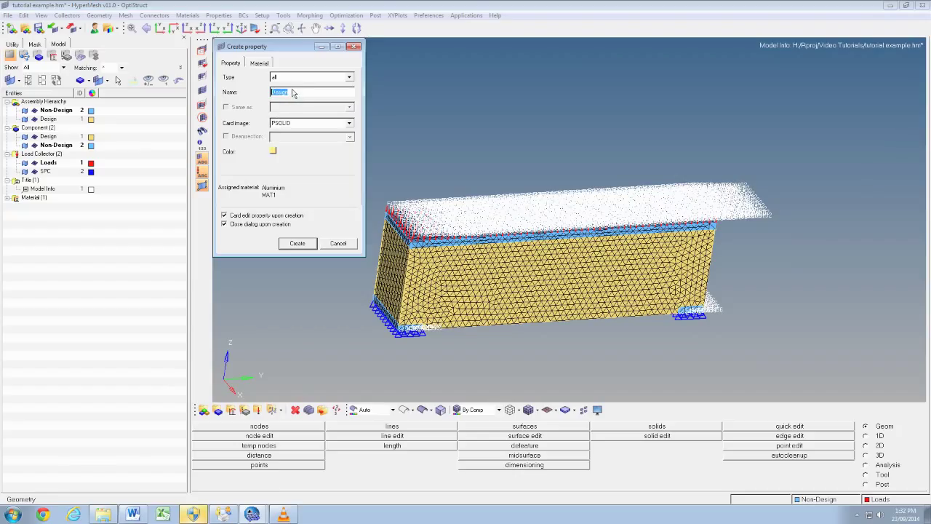
{"action": "type", "text": "Non-Des"}
{"action": "left_click", "coordinate": [276, 154]}
{"action": "left_click", "coordinate": [279, 151]}
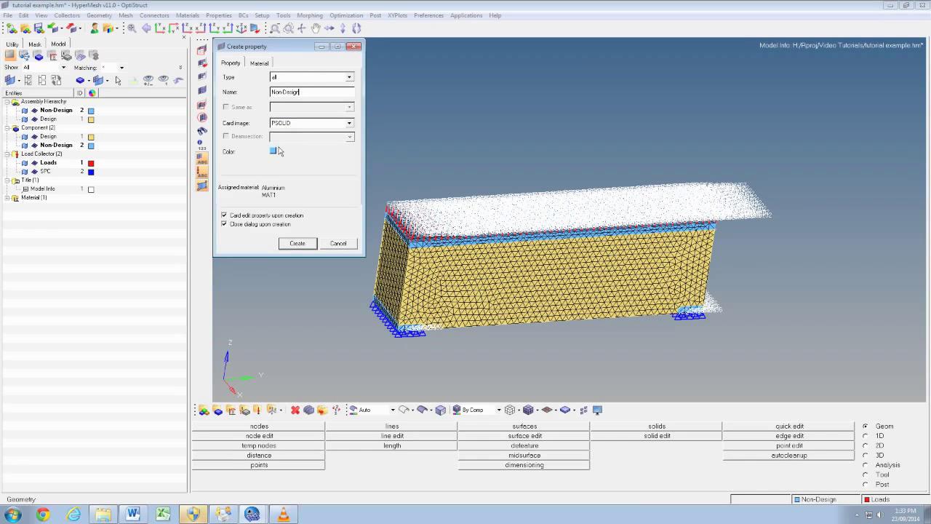
{"action": "left_click", "coordinate": [225, 225]}
{"action": "left_click", "coordinate": [225, 225]}
{"action": "left_click", "coordinate": [296, 244]}
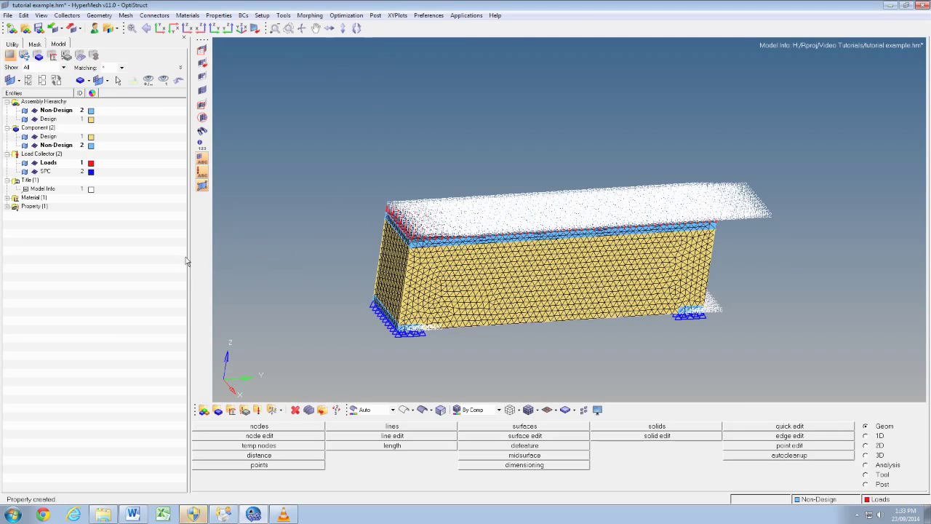
{"action": "right_click", "coordinate": [110, 238]}
Create a yellow PSOLID property named Design using the Aluminium material.
{"action": "mouse_move", "coordinate": [139, 246]}
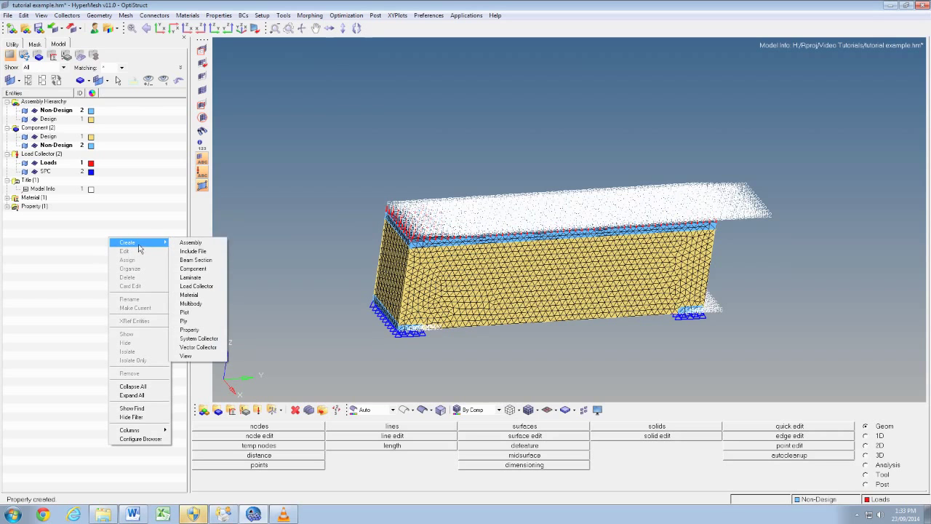
{"action": "left_click", "coordinate": [210, 331]}
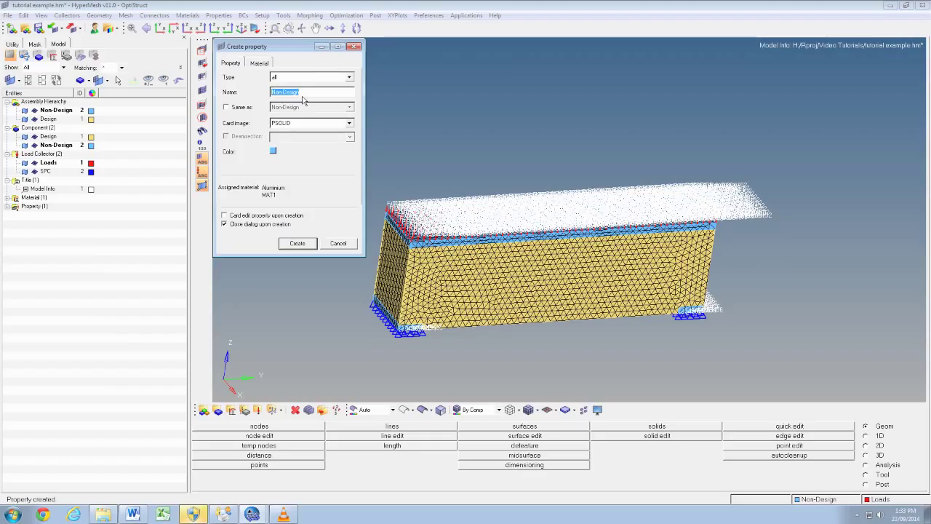
{"action": "type", "text": "Des"}
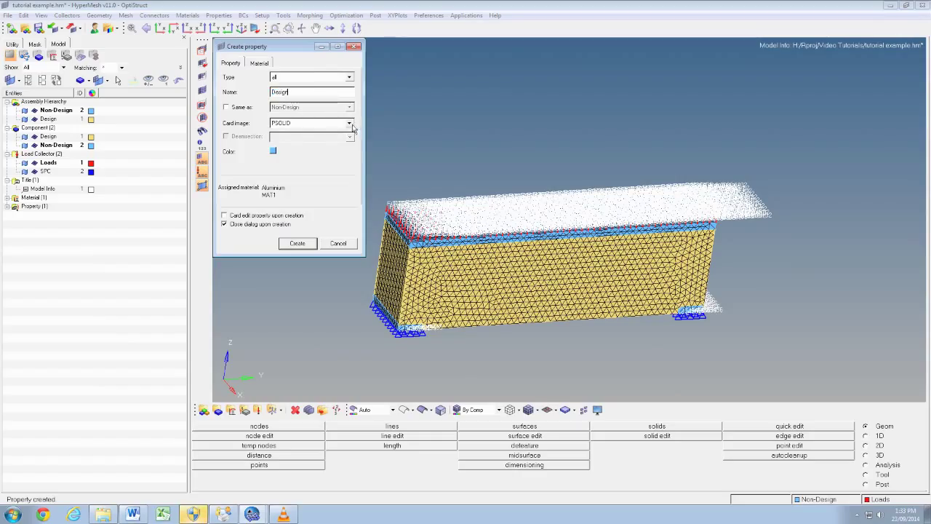
{"action": "left_click", "coordinate": [274, 151]}
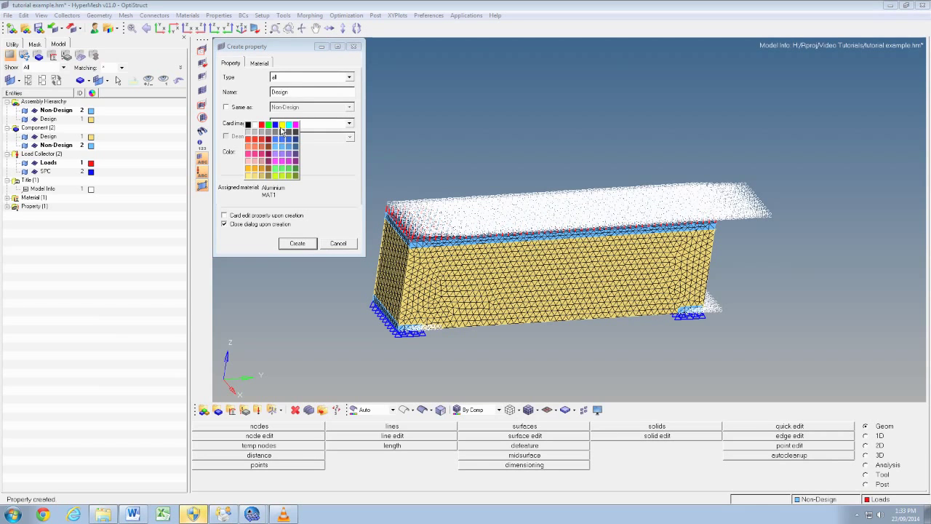
{"action": "left_click", "coordinate": [251, 172]}
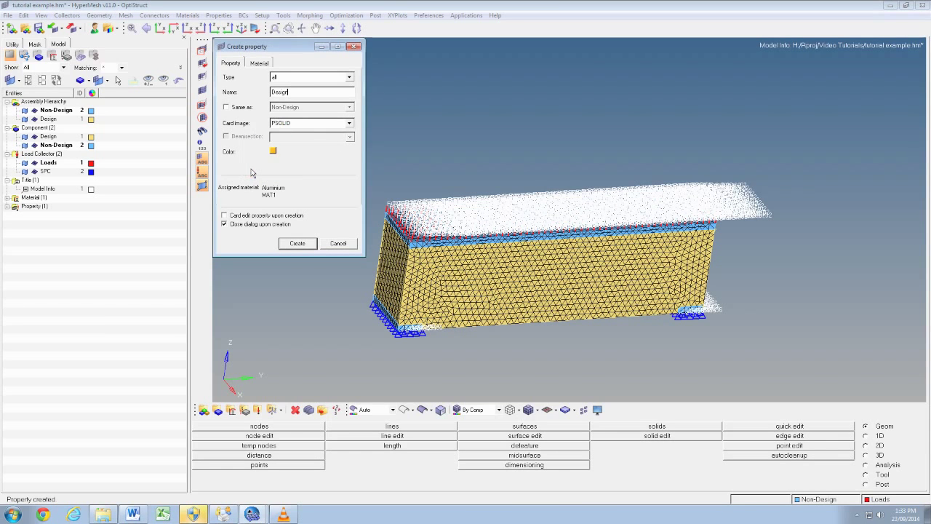
{"action": "left_click", "coordinate": [274, 151]}
{"action": "left_click", "coordinate": [253, 180]}
{"action": "left_click", "coordinate": [301, 245]}
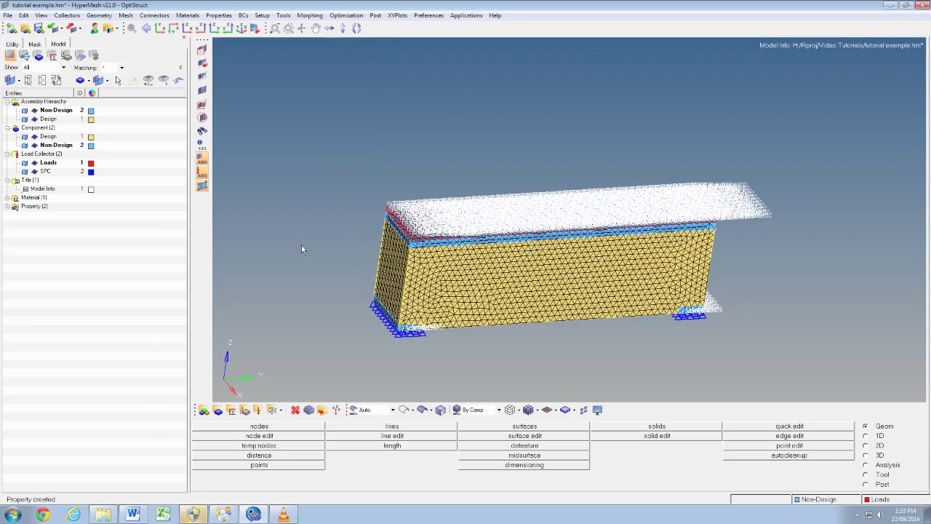
{"action": "right_click", "coordinate": [86, 248]}
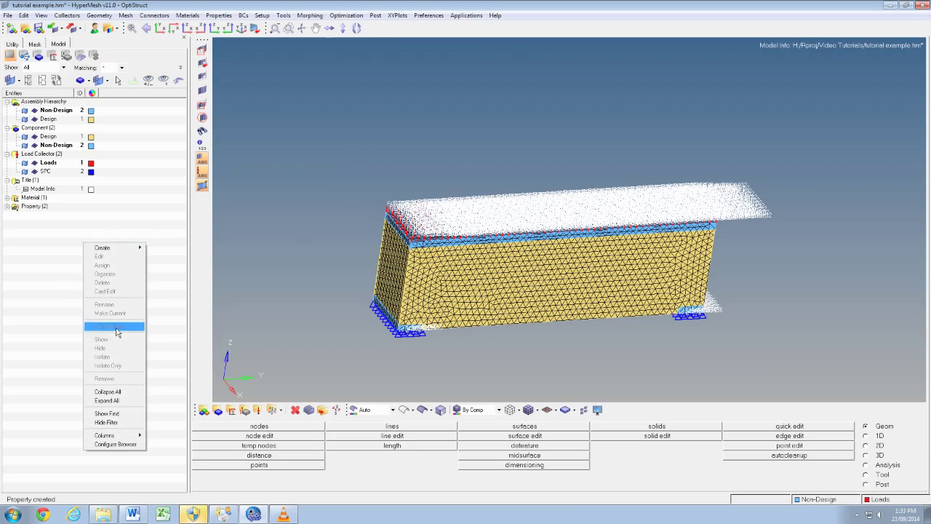
Assign the Non-Design property to all 3990 elements of the Non-Design component.
{"action": "left_click", "coordinate": [117, 399]}
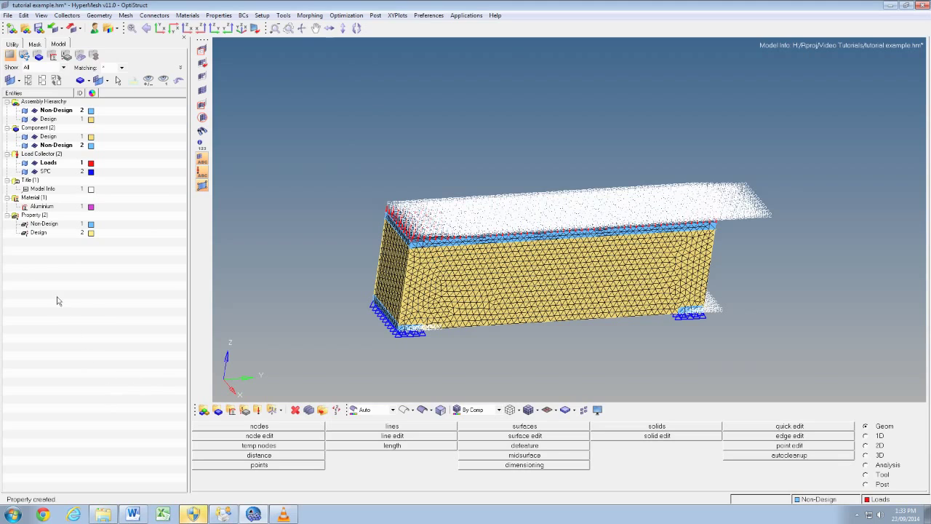
{"action": "right_click", "coordinate": [47, 227]}
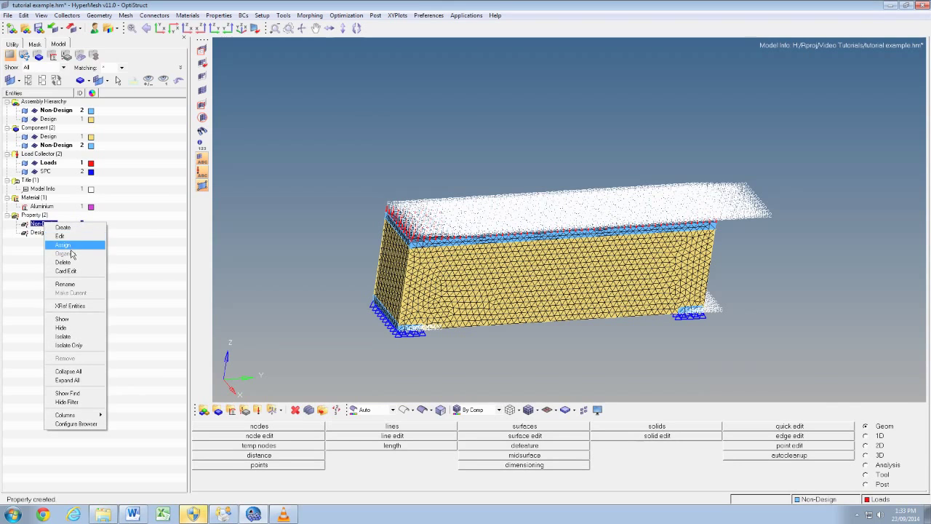
{"action": "left_click", "coordinate": [73, 244]}
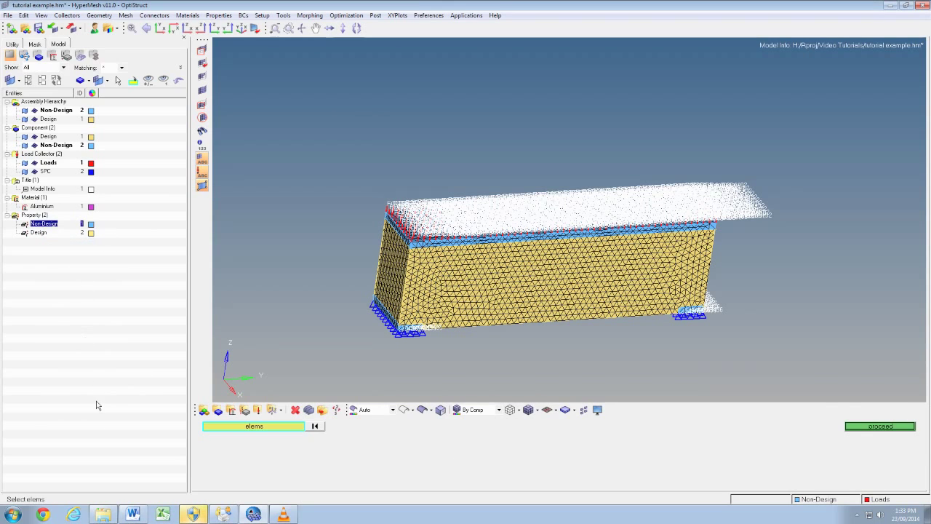
{"action": "left_click", "coordinate": [281, 429]}
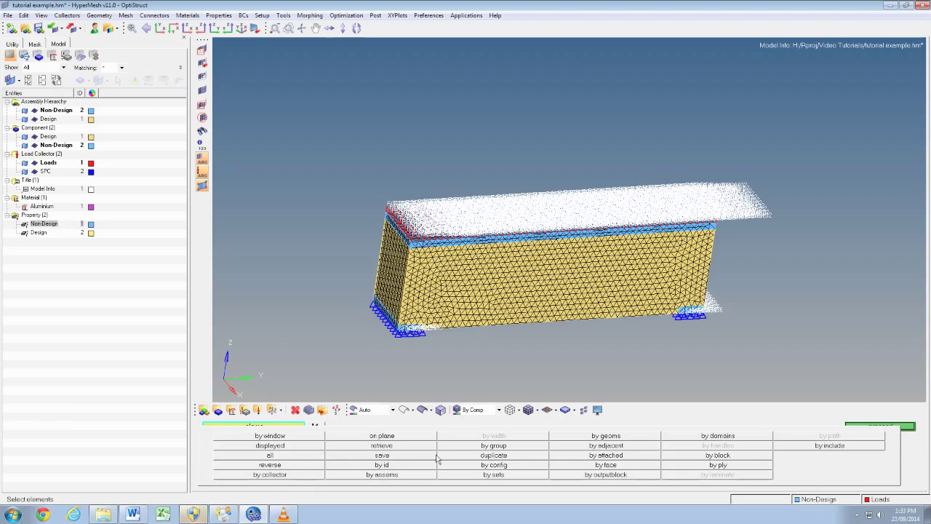
{"action": "left_click", "coordinate": [269, 474]}
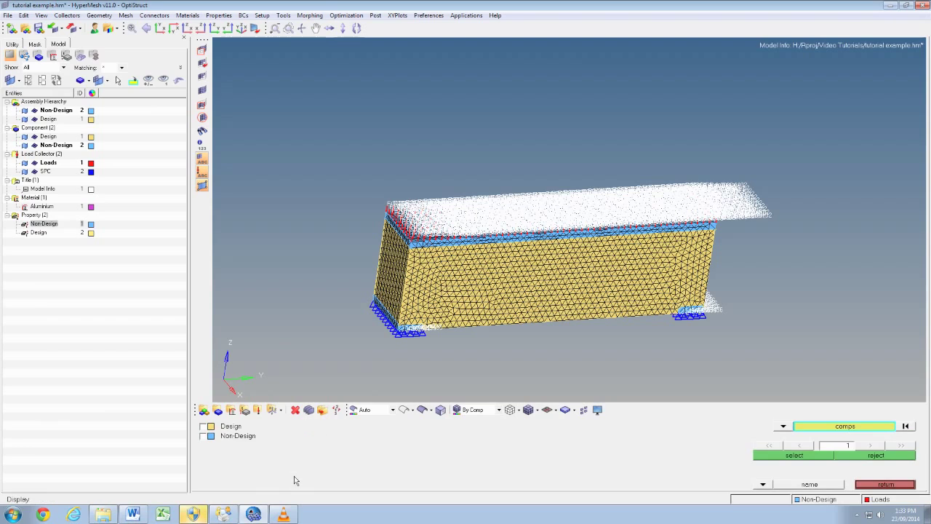
{"action": "left_click", "coordinate": [204, 437]}
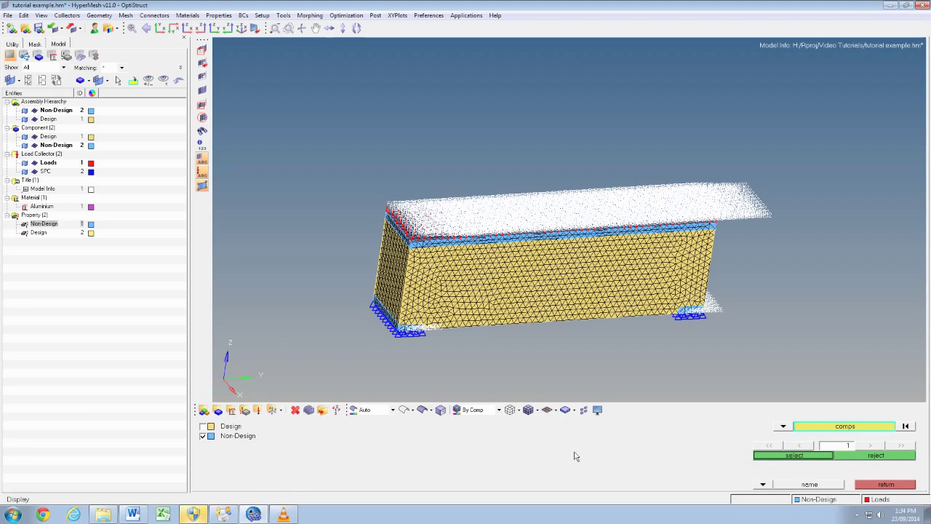
{"action": "left_click", "coordinate": [794, 460]}
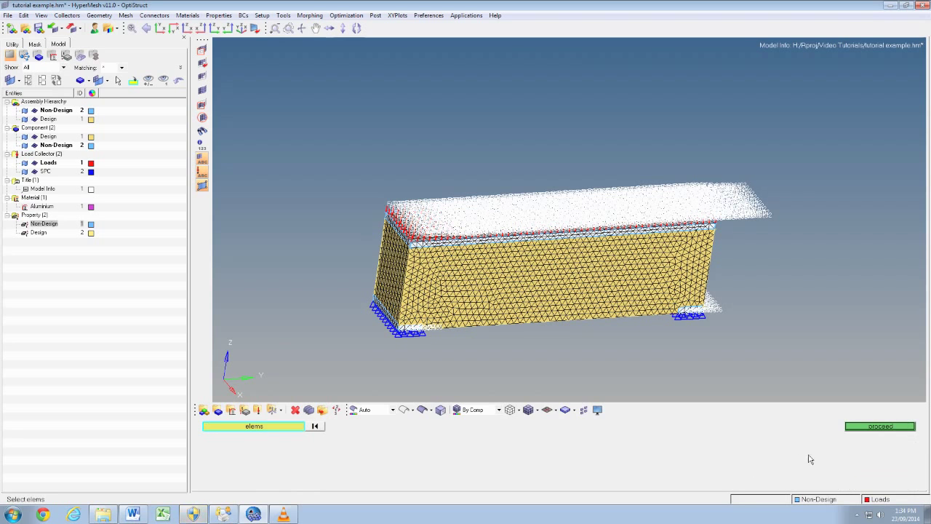
{"action": "left_click", "coordinate": [889, 428]}
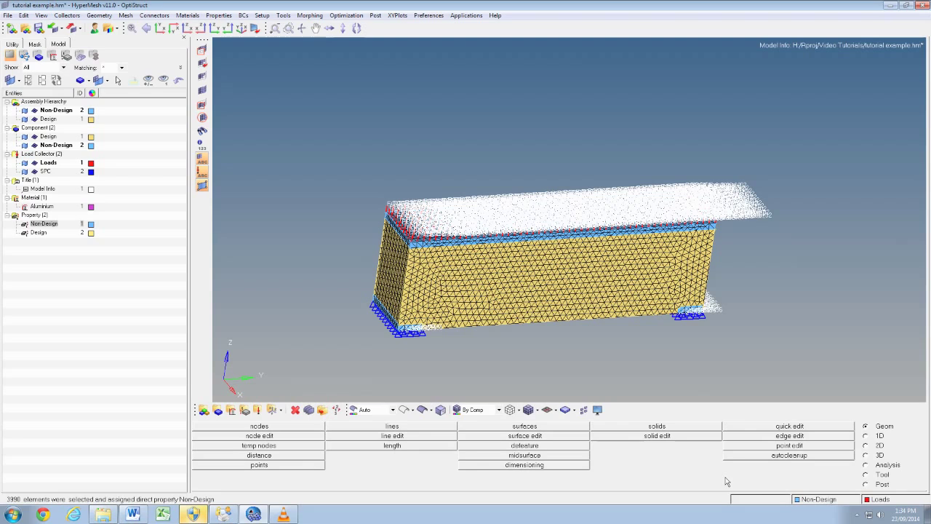
Assign the Design property to all 28821 elements of the Design component.
{"action": "right_click", "coordinate": [71, 289]}
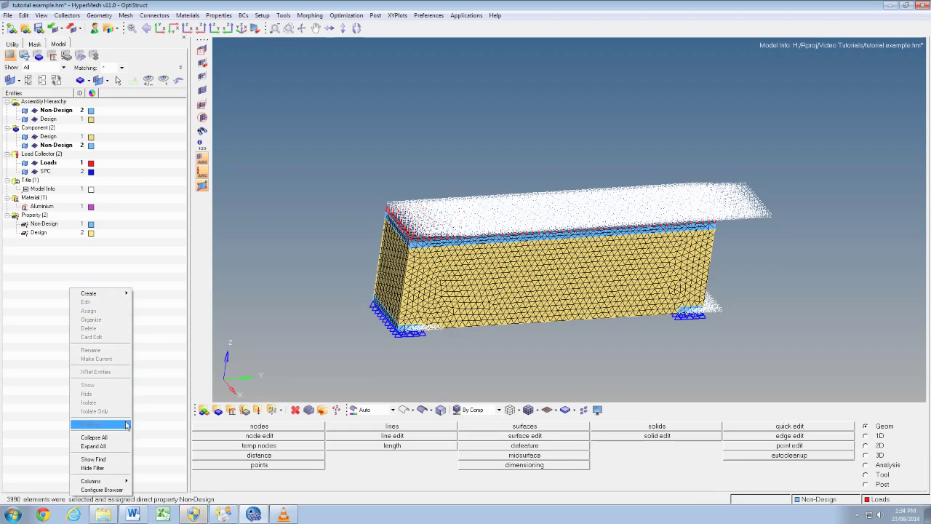
{"action": "left_click", "coordinate": [45, 232]}
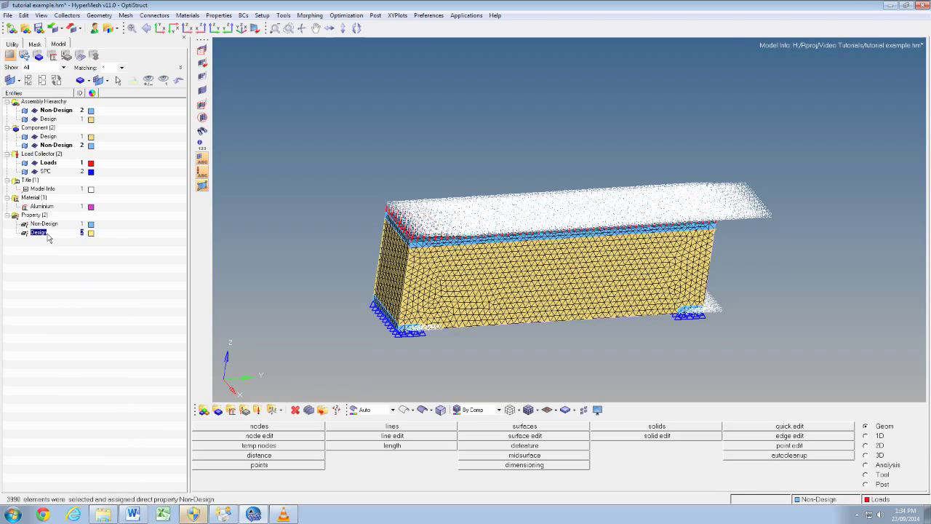
{"action": "right_click", "coordinate": [45, 232]}
{"action": "left_click", "coordinate": [76, 256]}
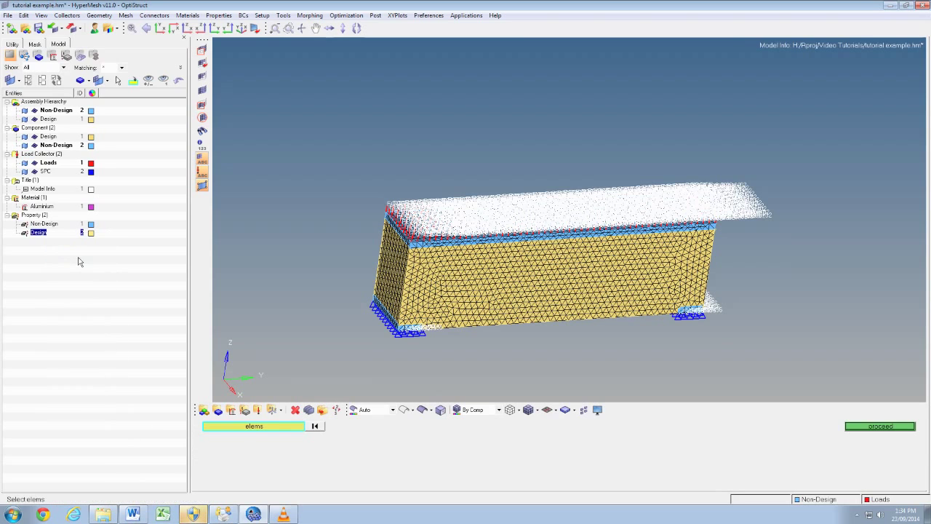
{"action": "left_click", "coordinate": [248, 430]}
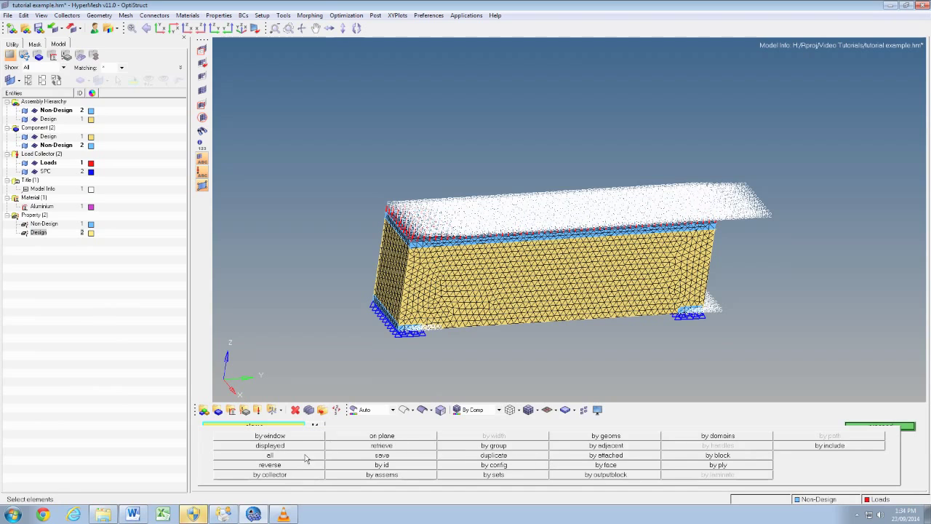
{"action": "left_click", "coordinate": [269, 479]}
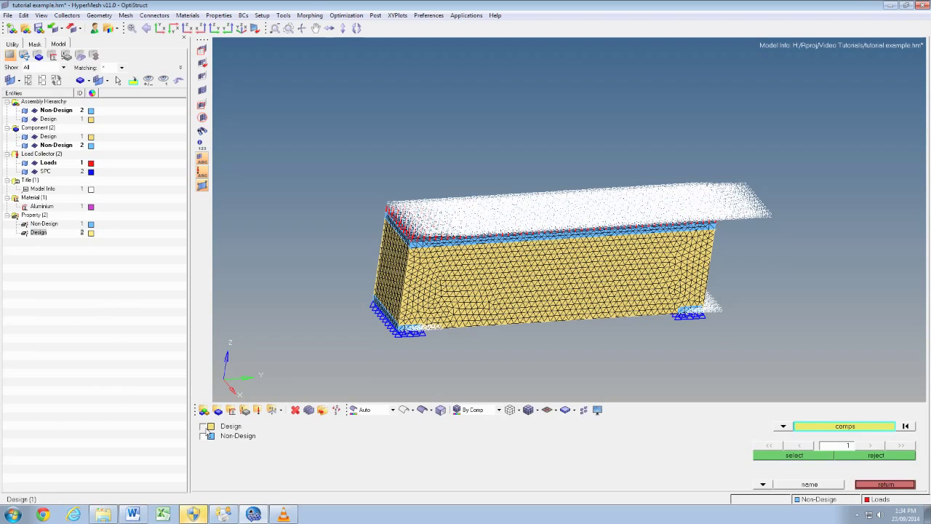
{"action": "left_click", "coordinate": [204, 426]}
{"action": "left_click", "coordinate": [795, 455]}
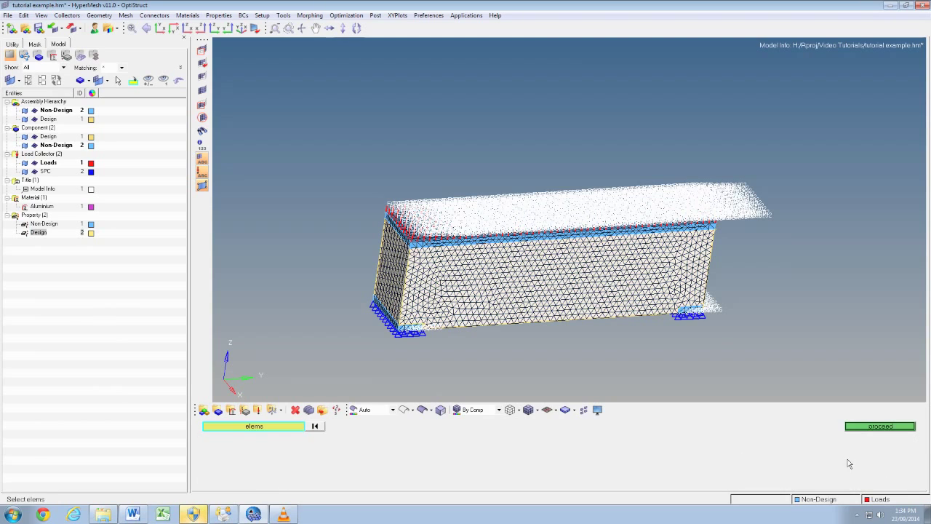
{"action": "left_click", "coordinate": [876, 429]}
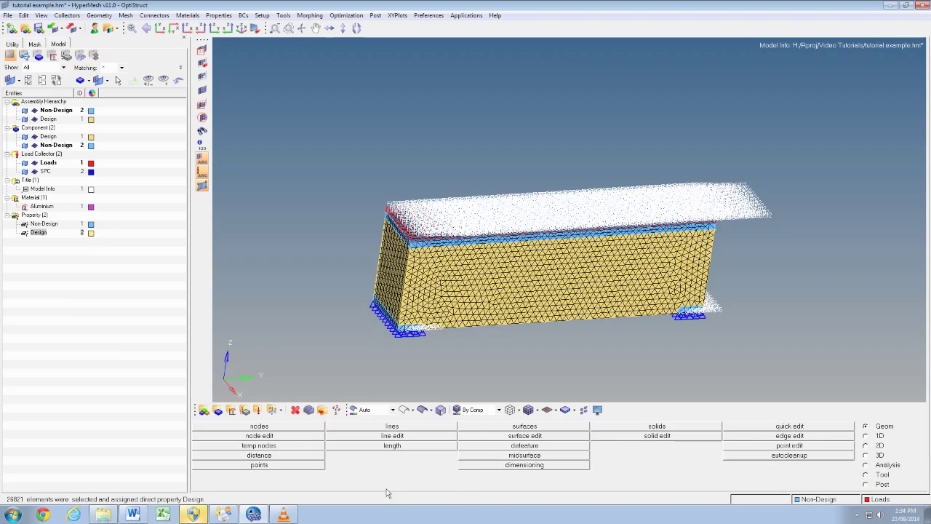
{"action": "left_click", "coordinate": [865, 467]}
Create the linear static load step Static 1 using the SPC and Loads collectors.
{"action": "left_click", "coordinate": [798, 448]}
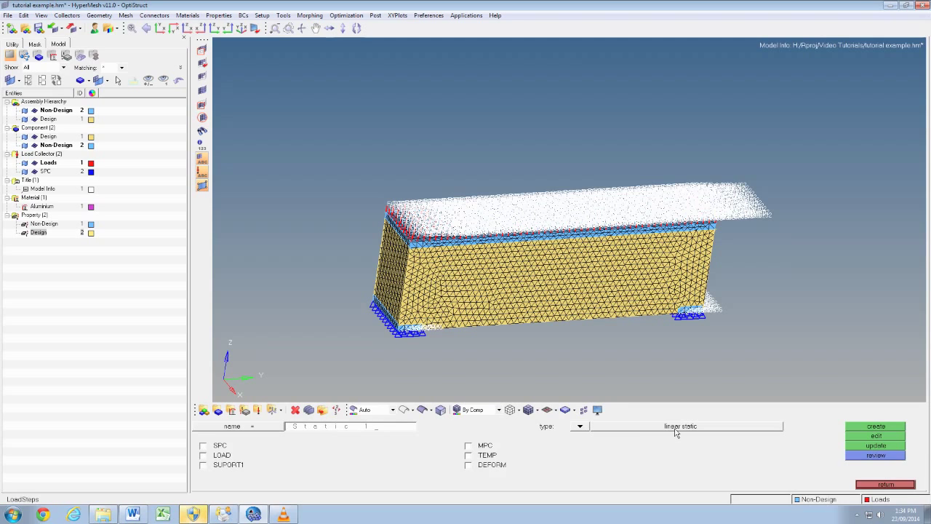
{"action": "left_click", "coordinate": [204, 445]}
{"action": "left_click", "coordinate": [203, 455]}
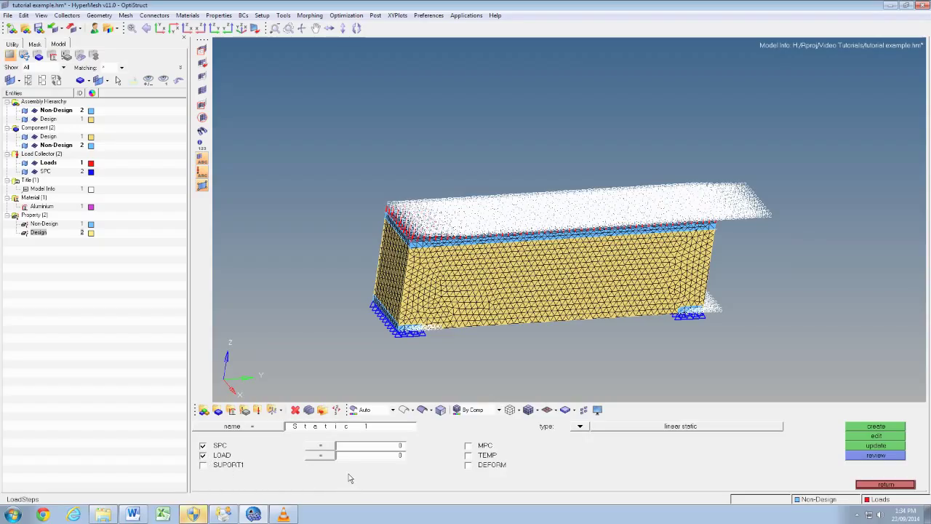
{"action": "left_click", "coordinate": [330, 446]}
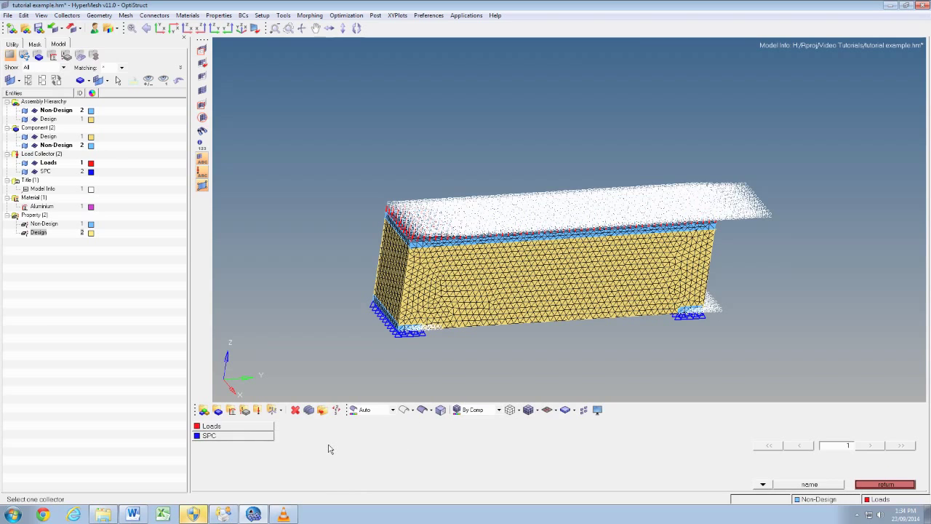
{"action": "left_click", "coordinate": [227, 437]}
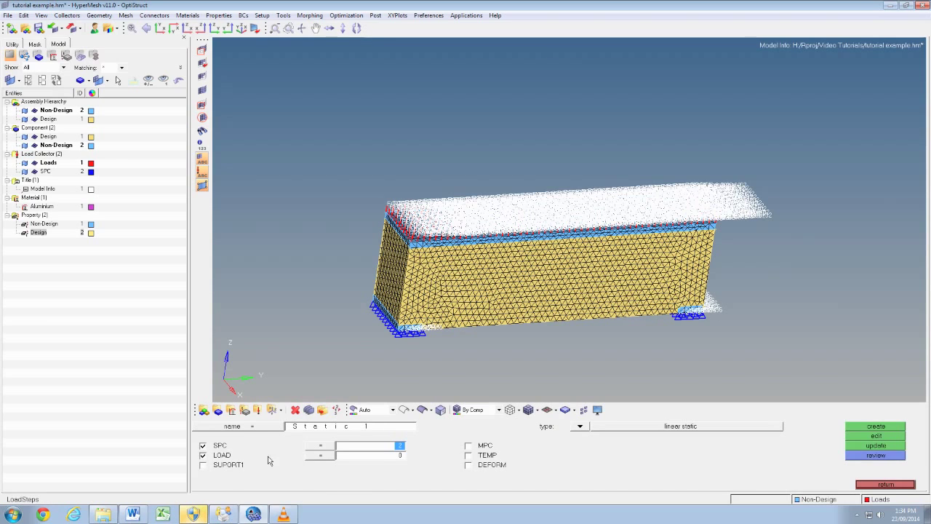
{"action": "left_click", "coordinate": [321, 455]}
{"action": "left_click", "coordinate": [240, 426]}
{"action": "left_click", "coordinate": [876, 428]}
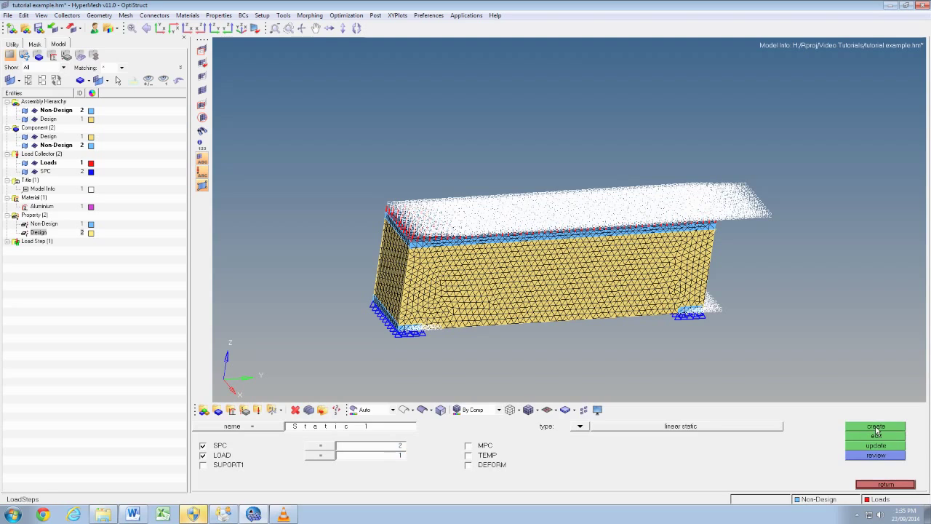
{"action": "left_click", "coordinate": [887, 485]}
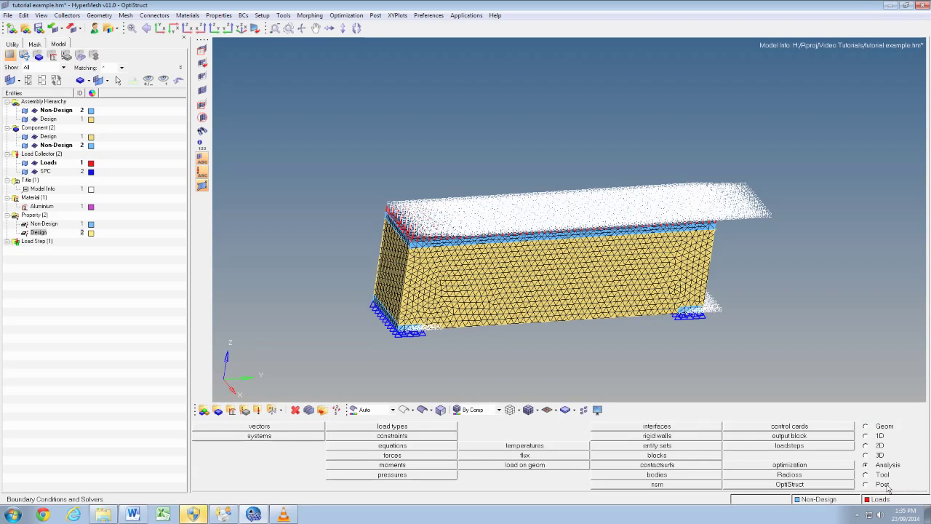
Create the weighted compliance response w_comp based on load step Static 1.
{"action": "left_click", "coordinate": [782, 466]}
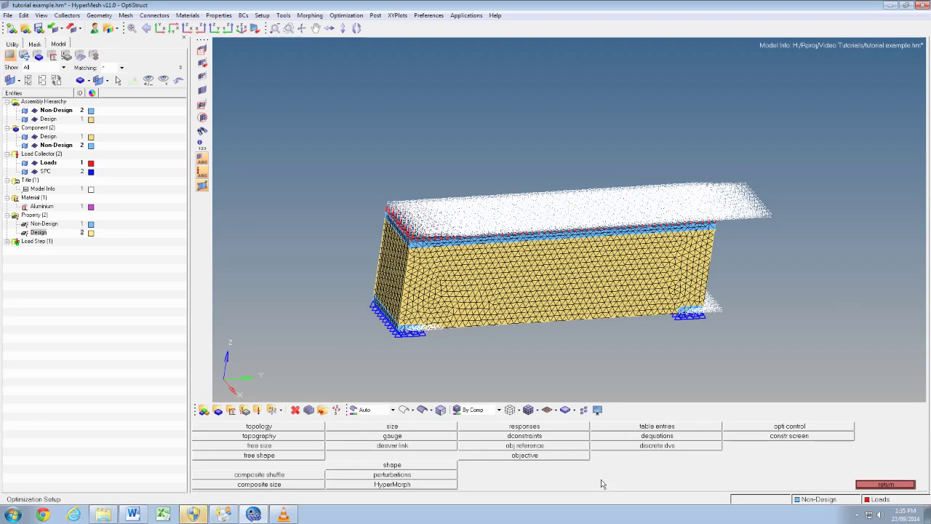
{"action": "left_click", "coordinate": [530, 428]}
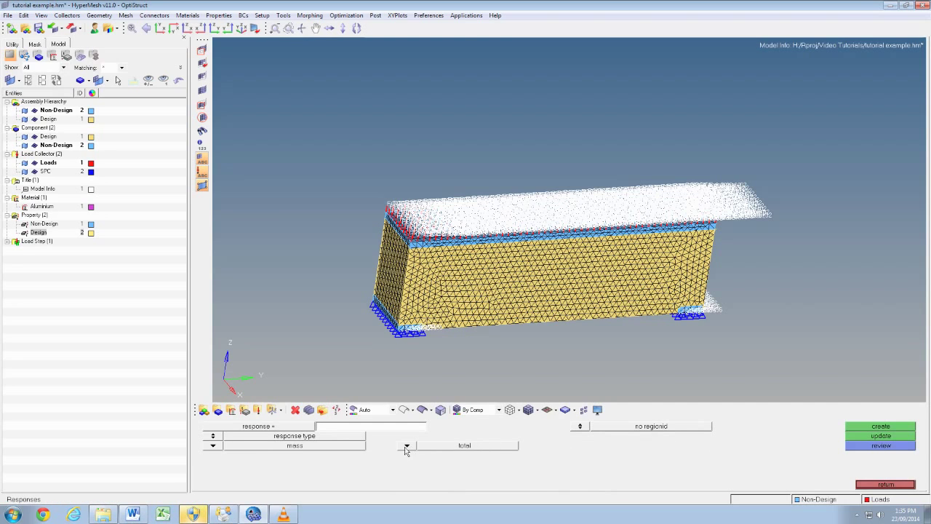
{"action": "left_click", "coordinate": [365, 428]}
{"action": "left_click", "coordinate": [214, 445]}
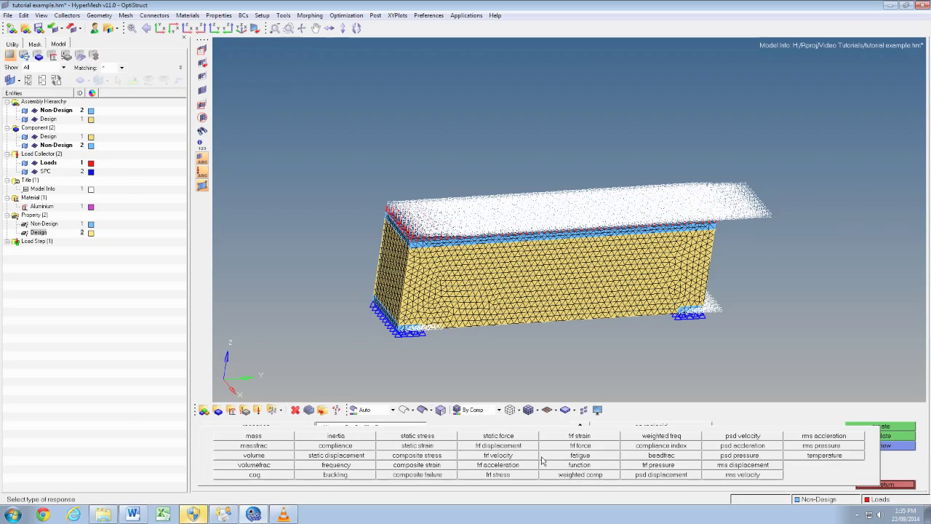
{"action": "left_click", "coordinate": [604, 476]}
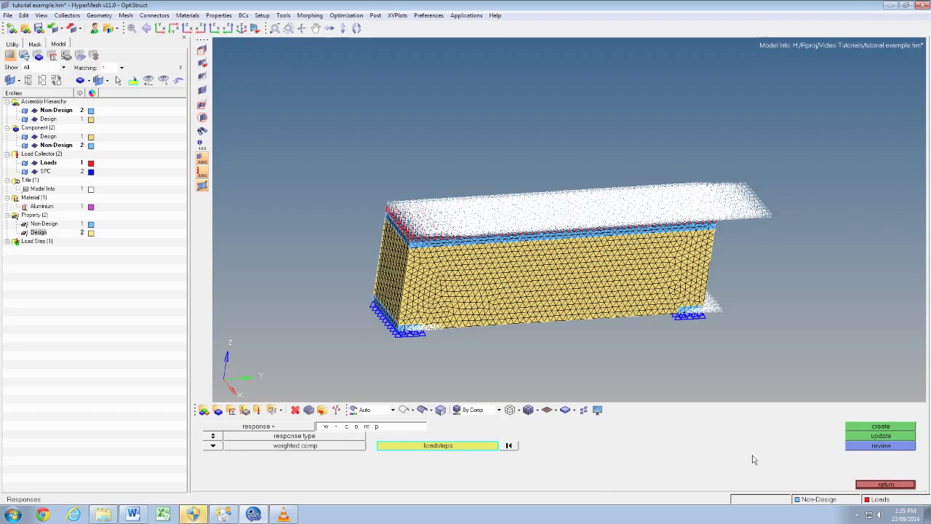
{"action": "left_click", "coordinate": [459, 449]}
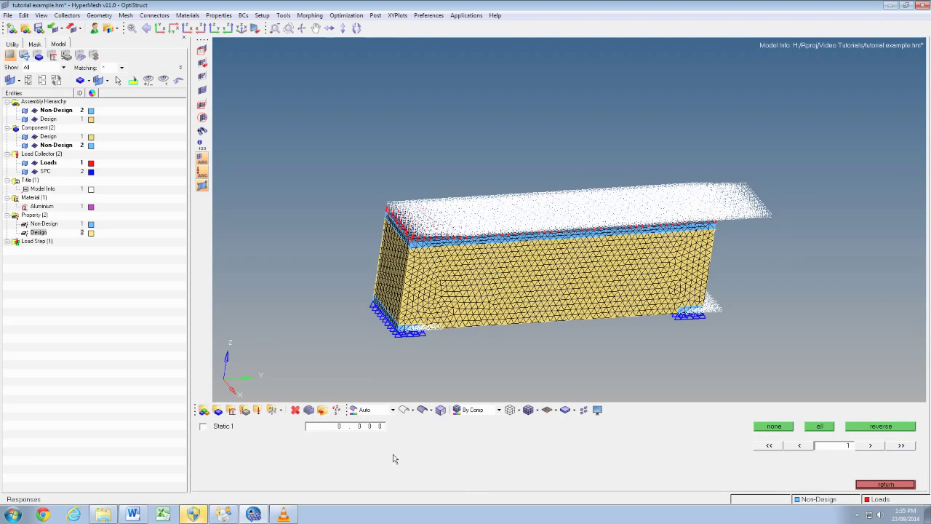
{"action": "left_click", "coordinate": [211, 427]}
{"action": "left_click", "coordinate": [885, 485]}
{"action": "left_click", "coordinate": [869, 428]}
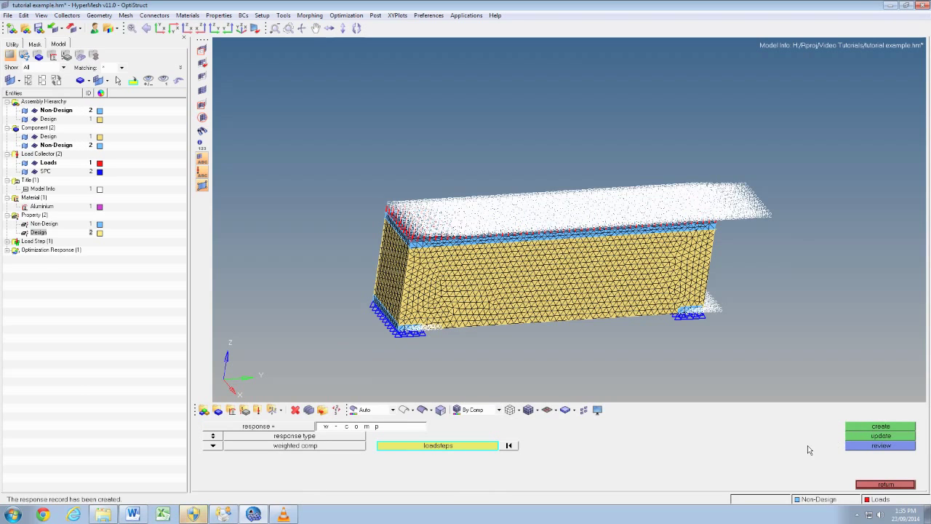
Name a new response Volume Fraction and set its type to volumefrac.
{"action": "left_click", "coordinate": [891, 485]}
{"action": "left_click", "coordinate": [524, 429]}
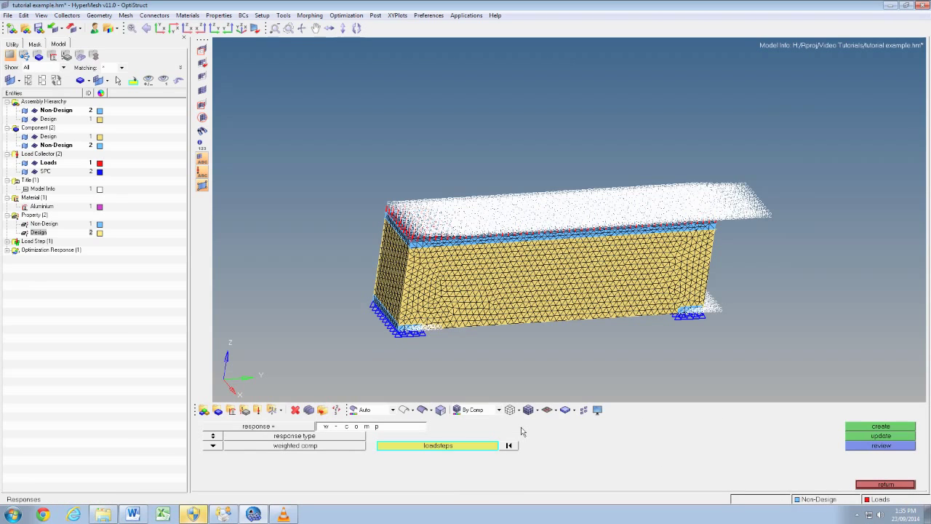
{"action": "left_click", "coordinate": [369, 427]}
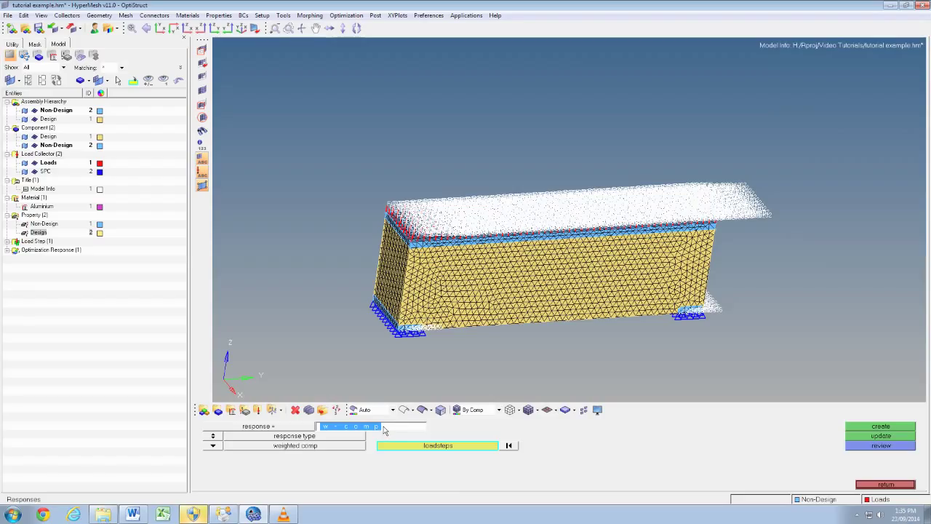
{"action": "type", "text": "Vo"}
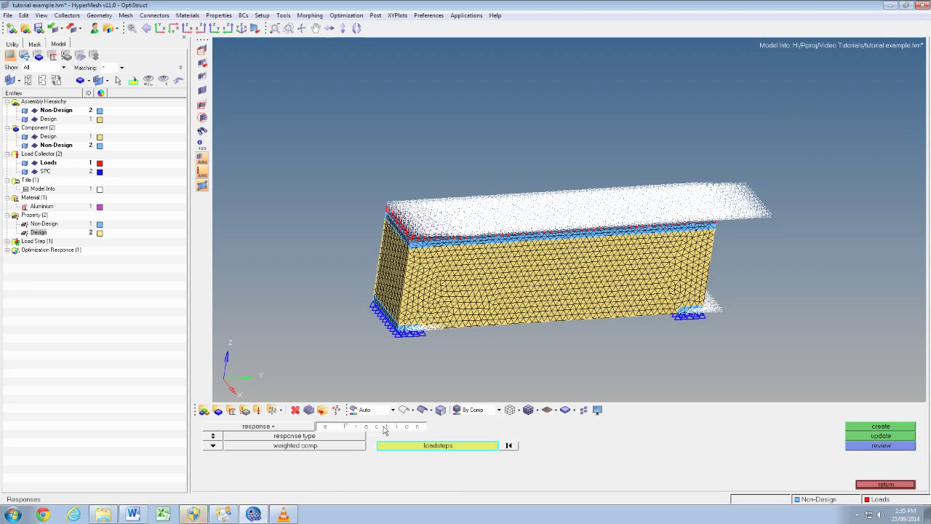
{"action": "left_click", "coordinate": [218, 447]}
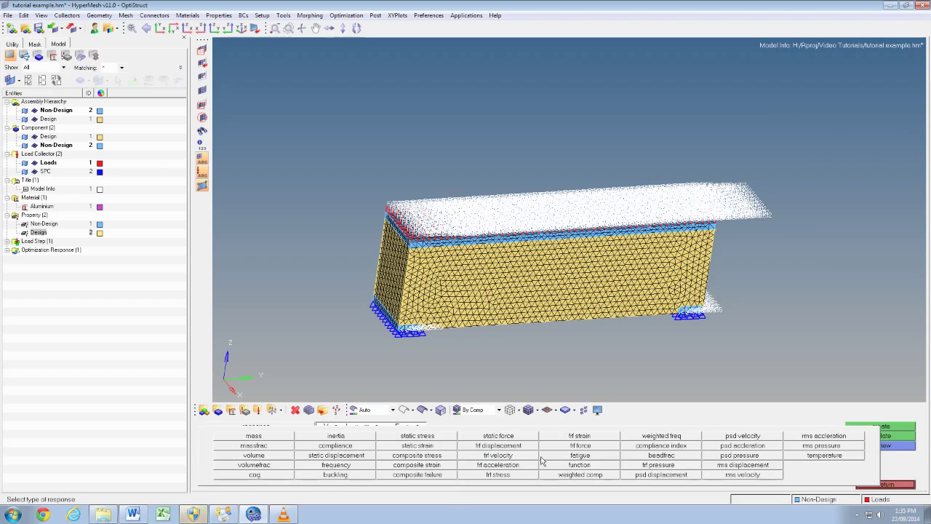
{"action": "left_click", "coordinate": [275, 467]}
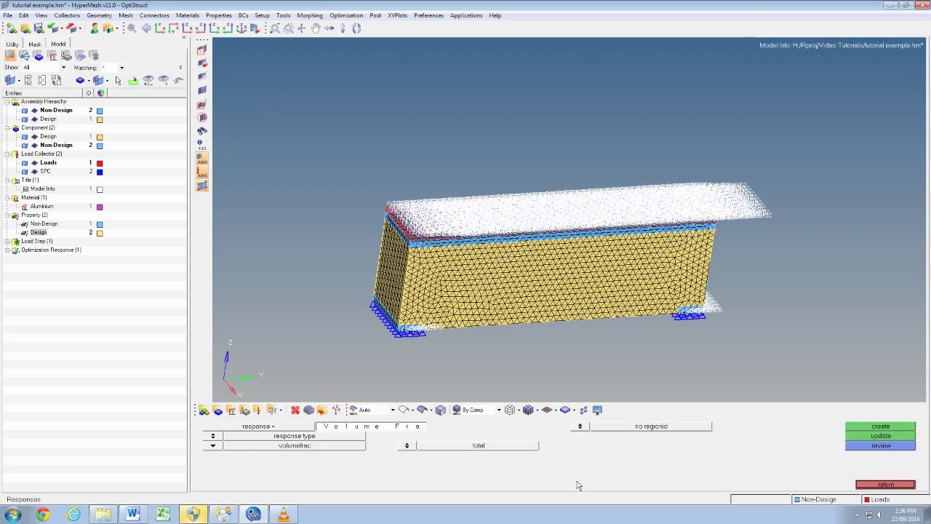
Measure the volume fraction on the Design property and create the response.
{"action": "left_click", "coordinate": [408, 446]}
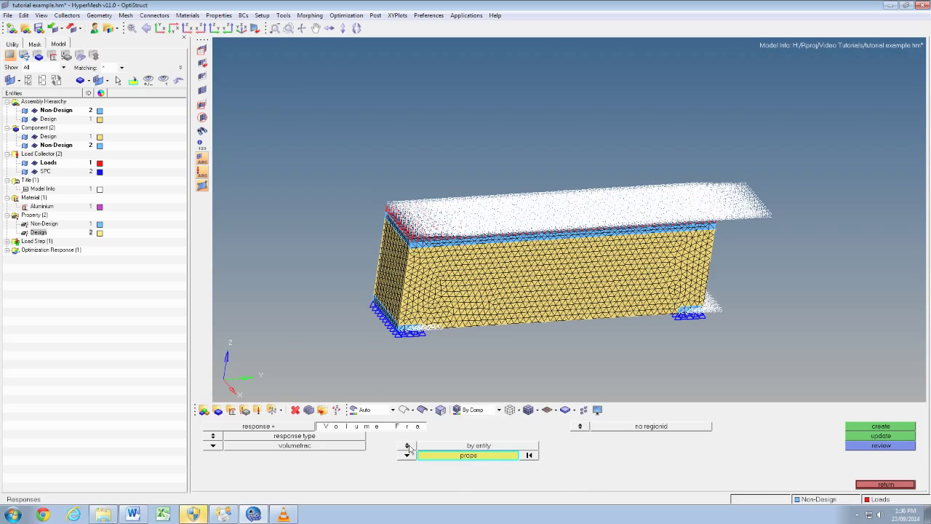
{"action": "left_click", "coordinate": [455, 456]}
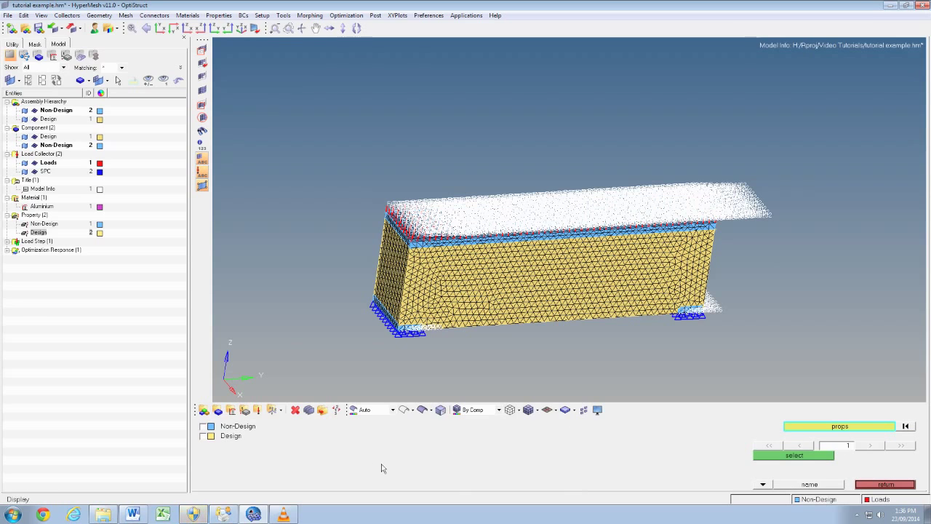
{"action": "left_click", "coordinate": [203, 436]}
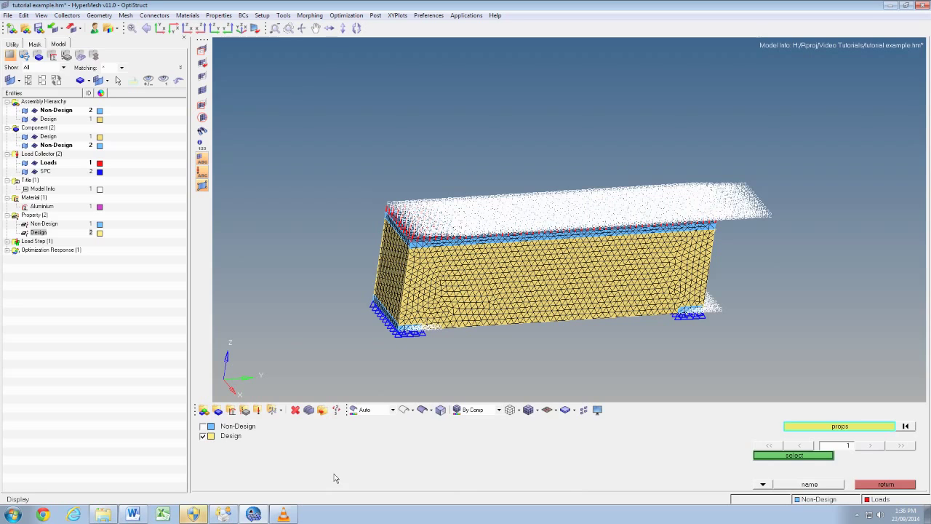
{"action": "left_click", "coordinate": [796, 455]}
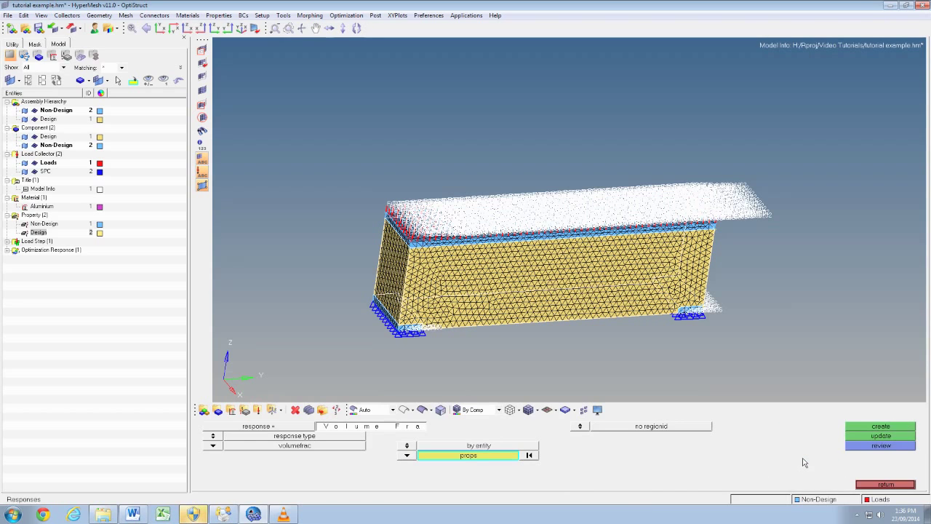
{"action": "left_click", "coordinate": [881, 426]}
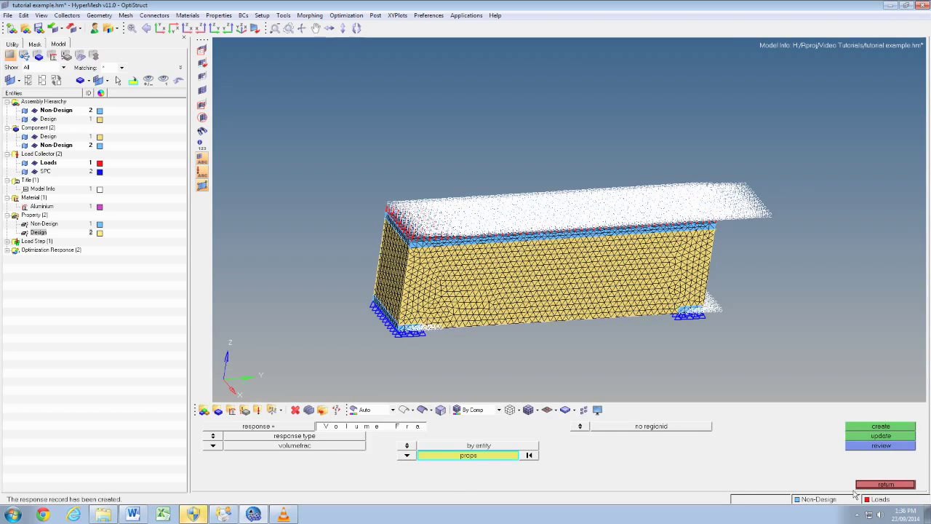
{"action": "left_click", "coordinate": [875, 485]}
{"action": "left_click", "coordinate": [877, 484]}
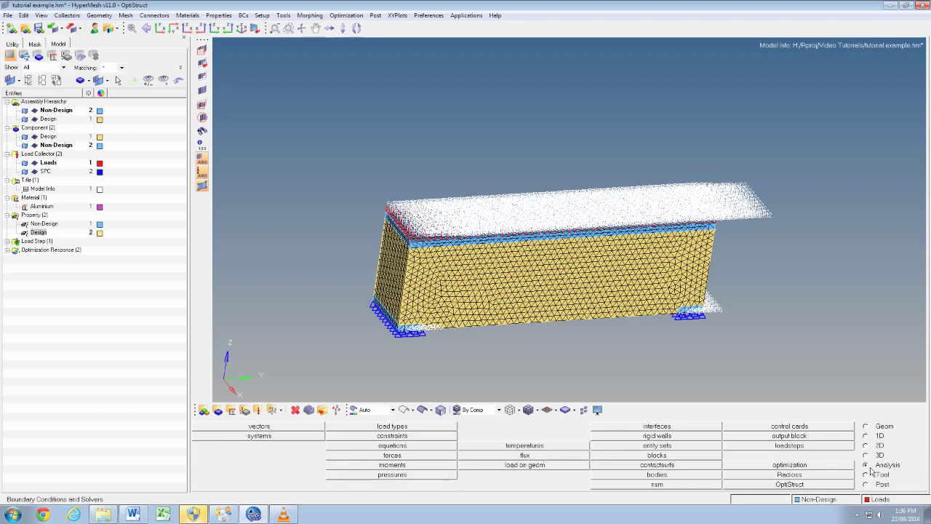
Create an optimization constraint limiting the Volume Fraction response to an upper bound of 0.25.
{"action": "left_click", "coordinate": [788, 466]}
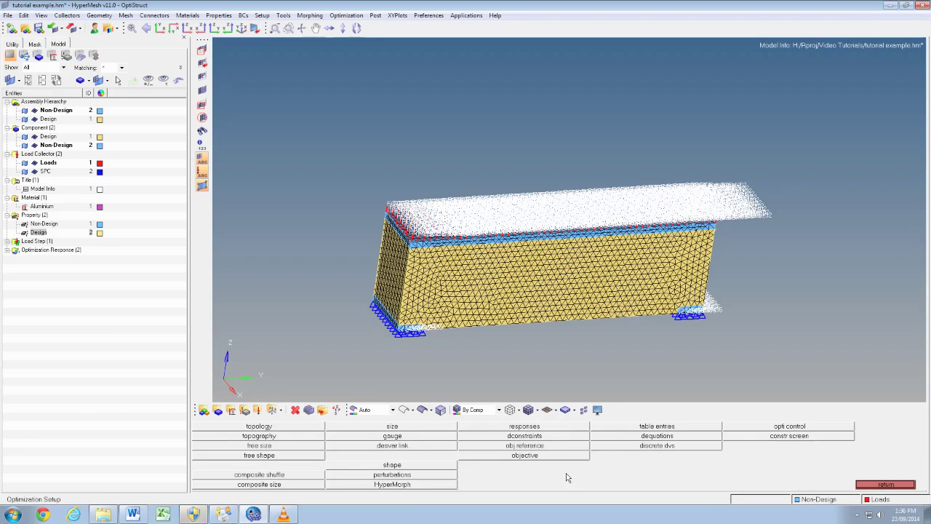
{"action": "left_click", "coordinate": [520, 437]}
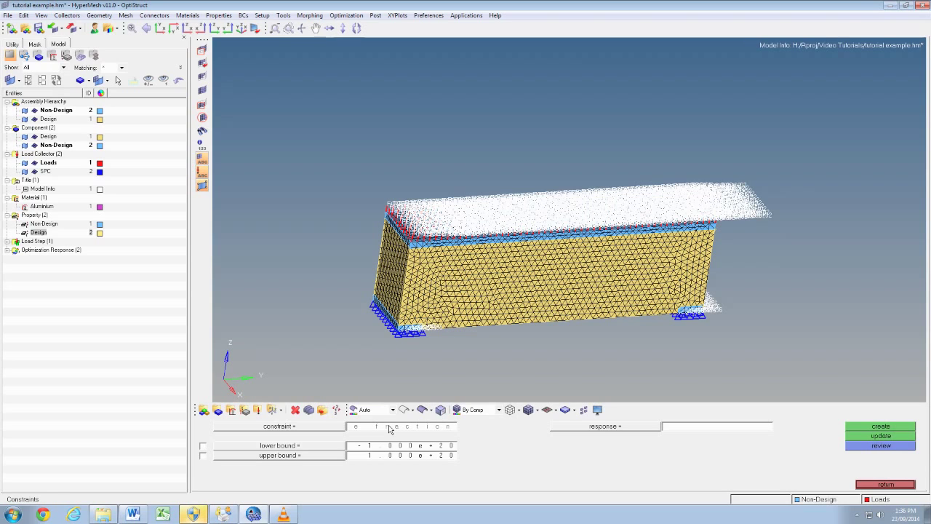
{"action": "left_click", "coordinate": [617, 428]}
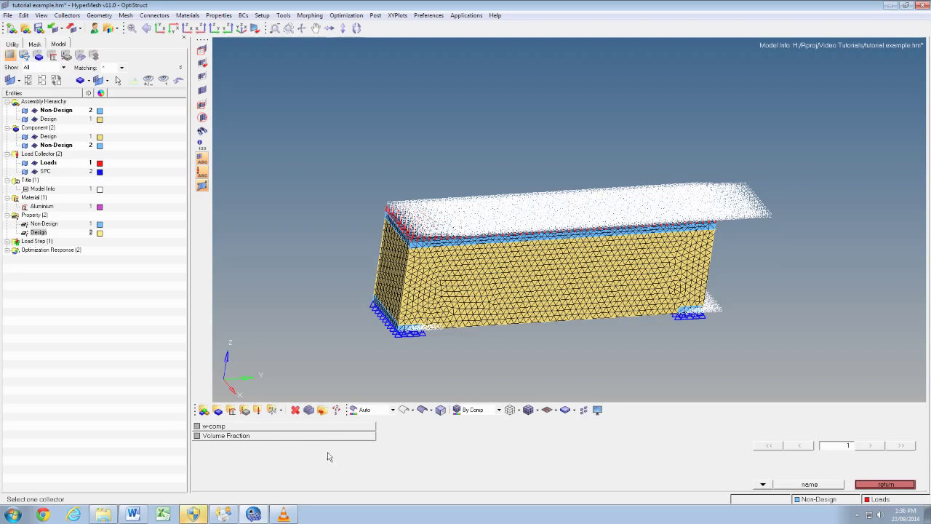
{"action": "left_click", "coordinate": [308, 438]}
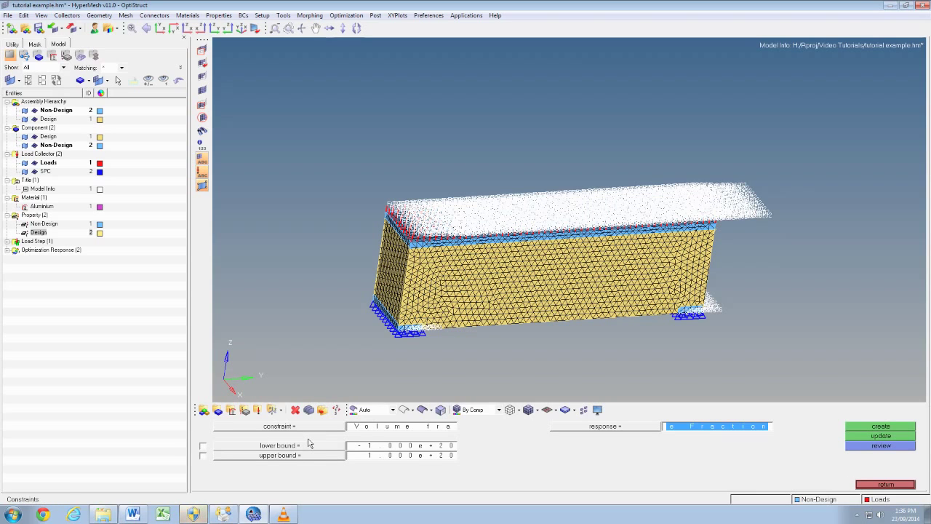
{"action": "left_click", "coordinate": [203, 456]}
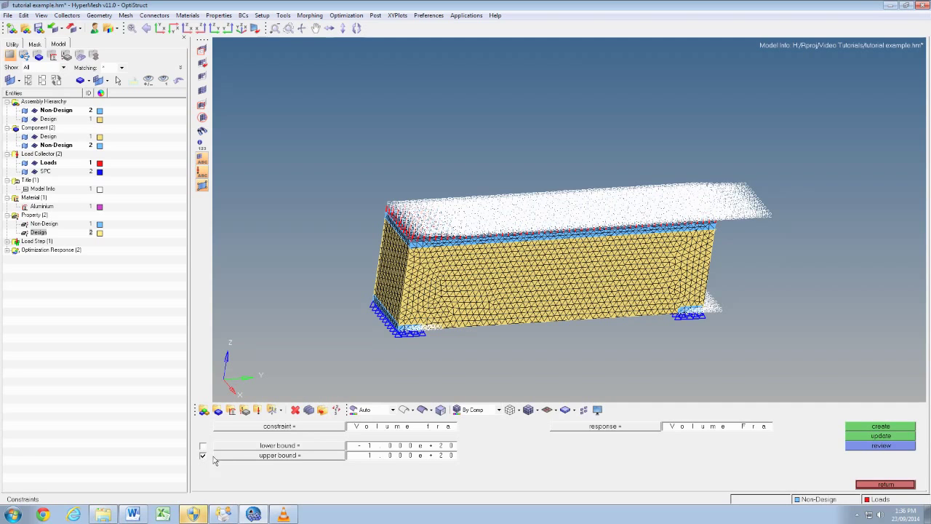
{"action": "left_click", "coordinate": [416, 456]}
{"action": "type", "text": "0."}
{"action": "type", "text": "25"}
{"action": "left_click", "coordinate": [863, 427]}
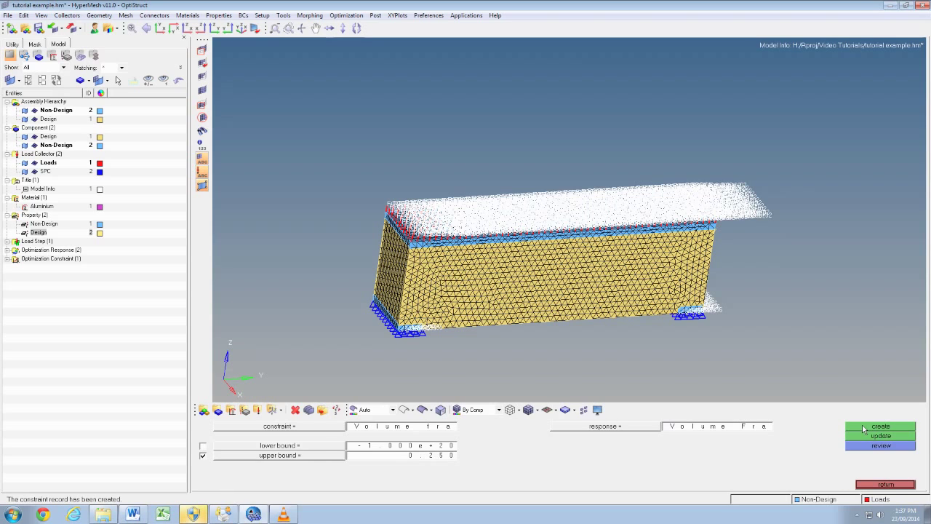
{"action": "left_click", "coordinate": [887, 484]}
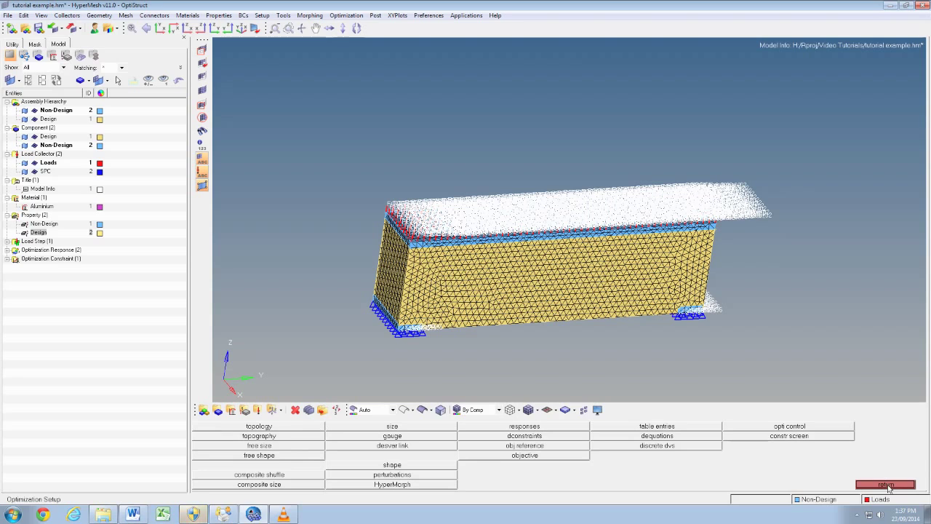
{"action": "left_click", "coordinate": [887, 484]}
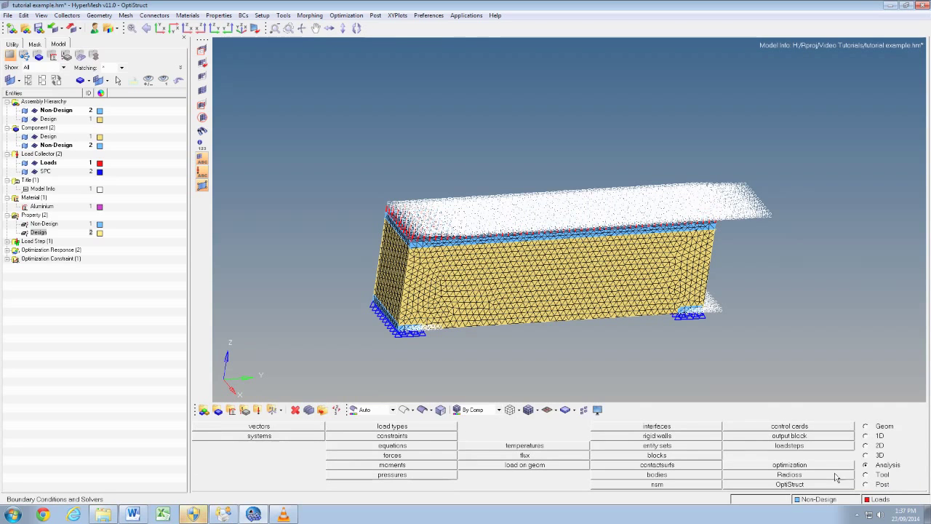
{"action": "left_click", "coordinate": [797, 469]}
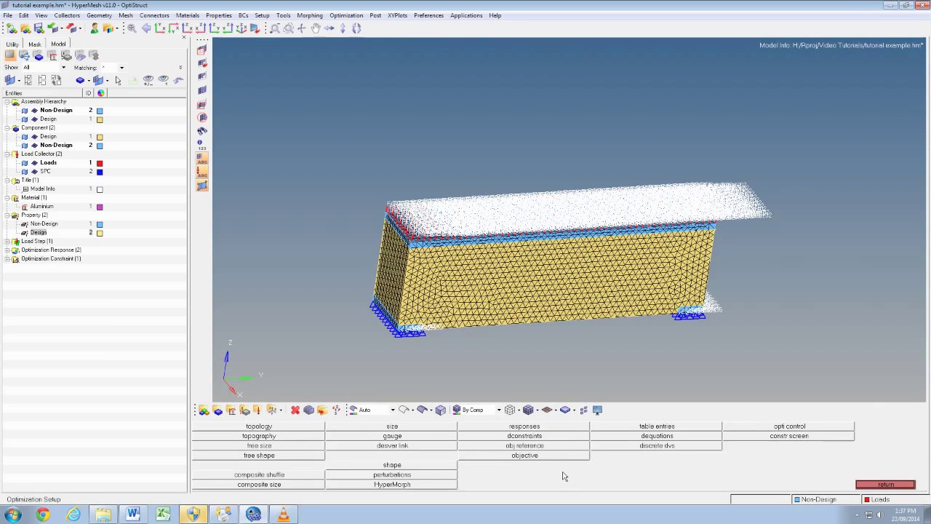
{"action": "left_click", "coordinate": [512, 456]}
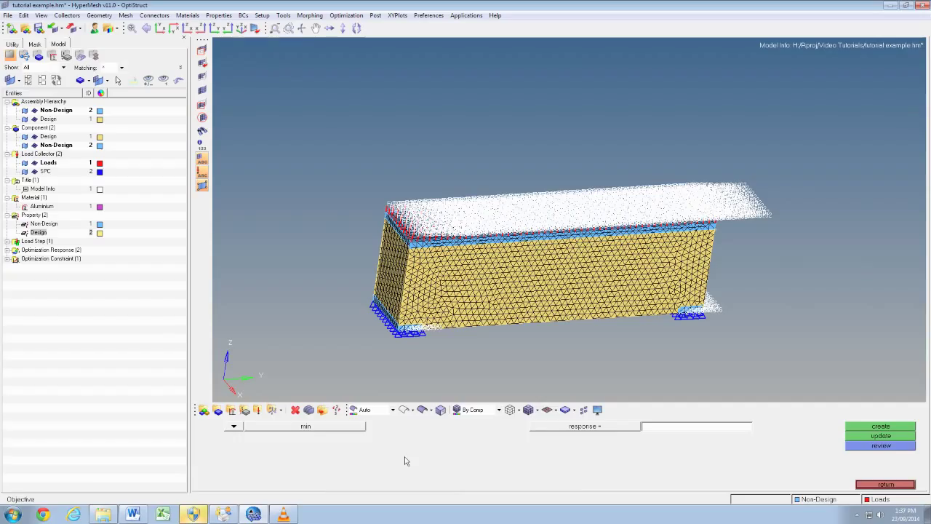
{"action": "left_click", "coordinate": [564, 427]}
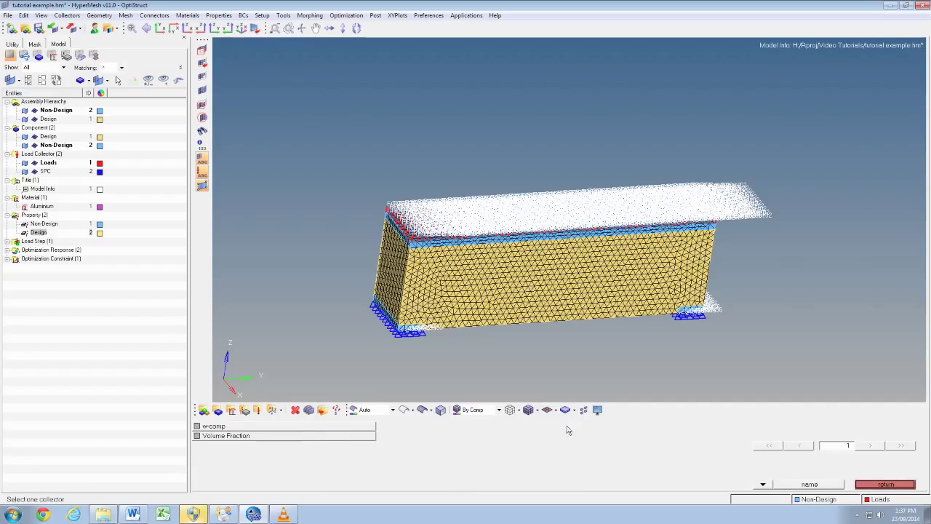
{"action": "left_click", "coordinate": [290, 427]}
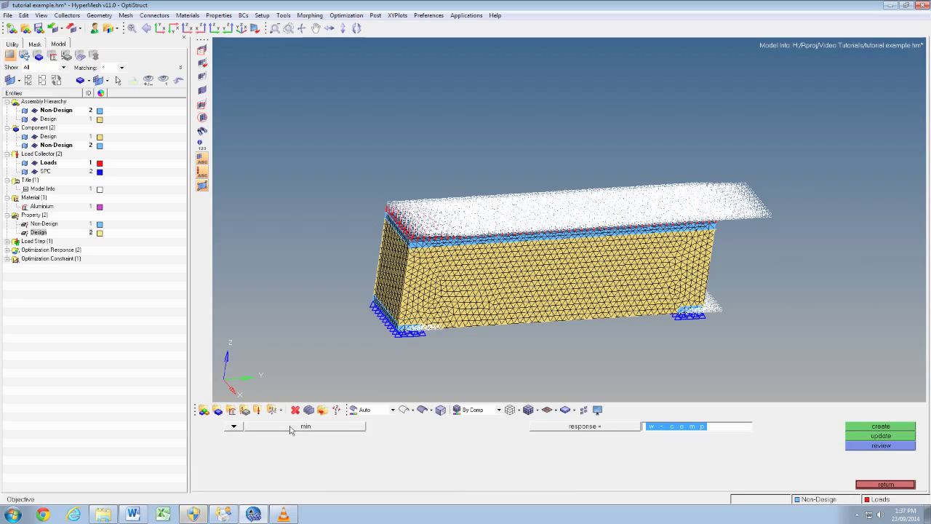
{"action": "left_click", "coordinate": [887, 484]}
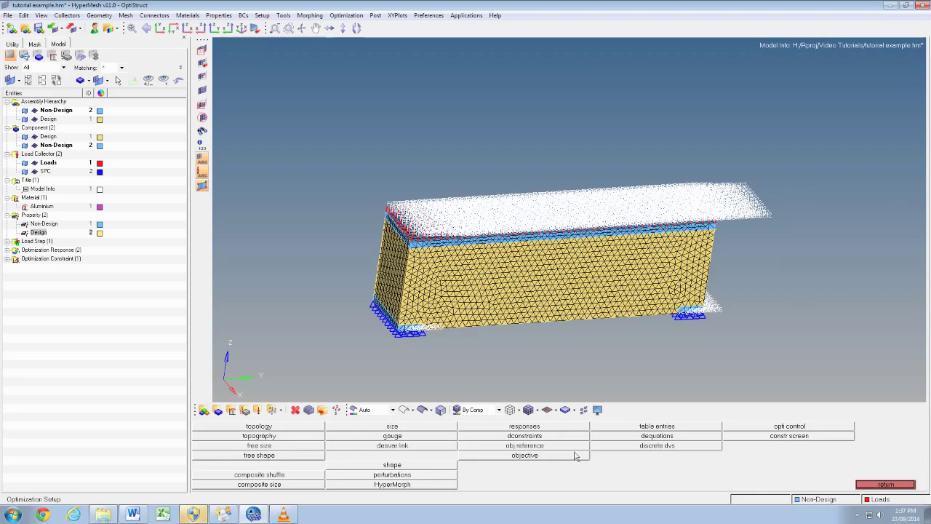
{"action": "left_click", "coordinate": [524, 431]}
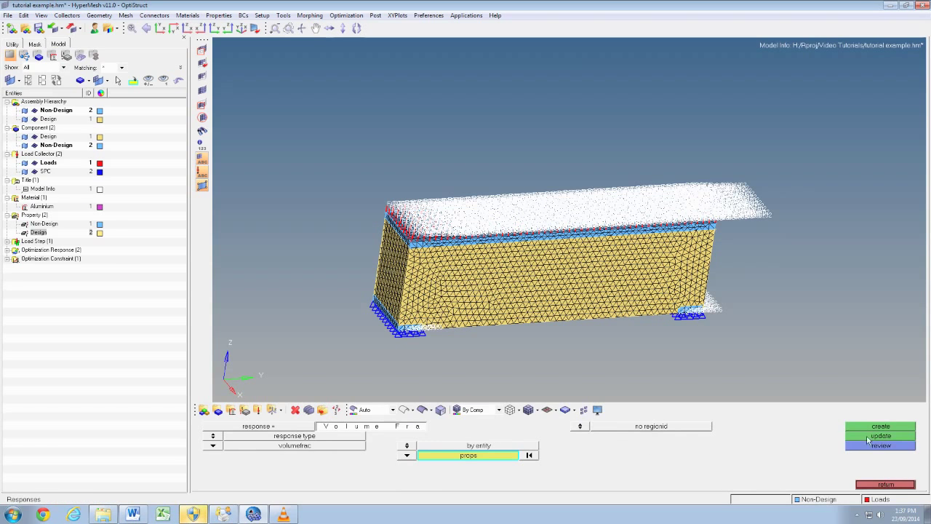
{"action": "left_click", "coordinate": [862, 484]}
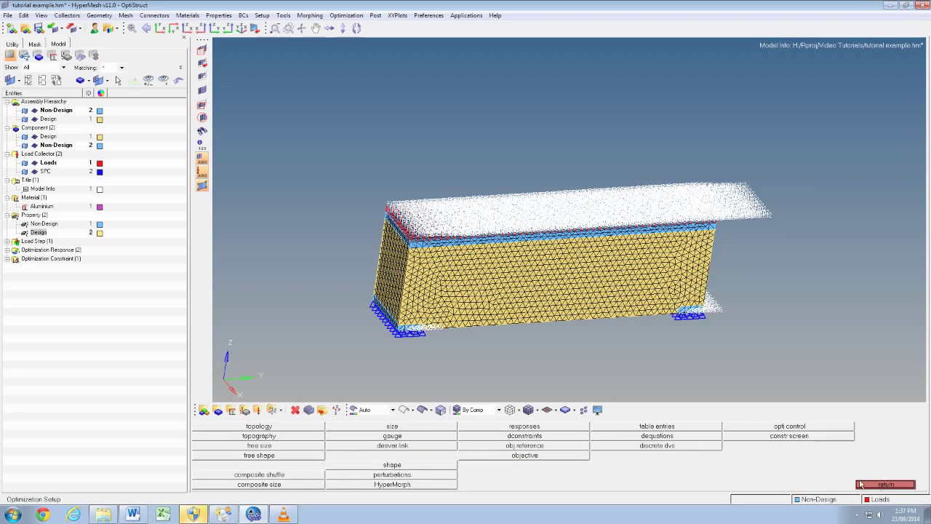
Create an objective that minimizes the w-comp compliance response.
{"action": "left_click", "coordinate": [524, 456]}
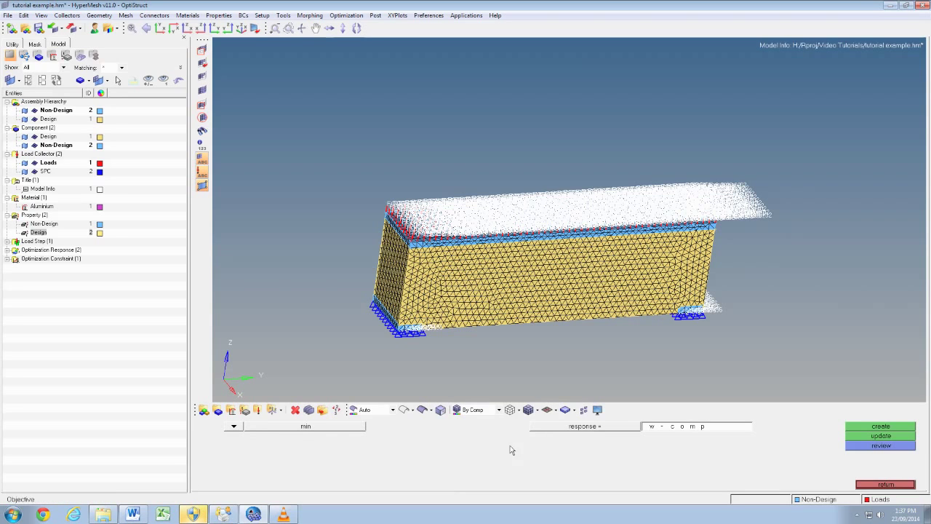
{"action": "left_click", "coordinate": [625, 430]}
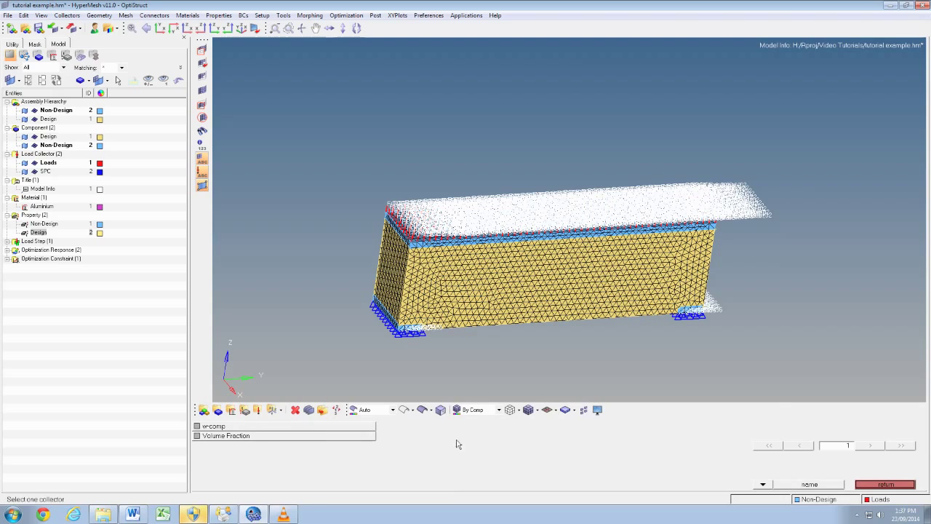
{"action": "left_click", "coordinate": [251, 435]}
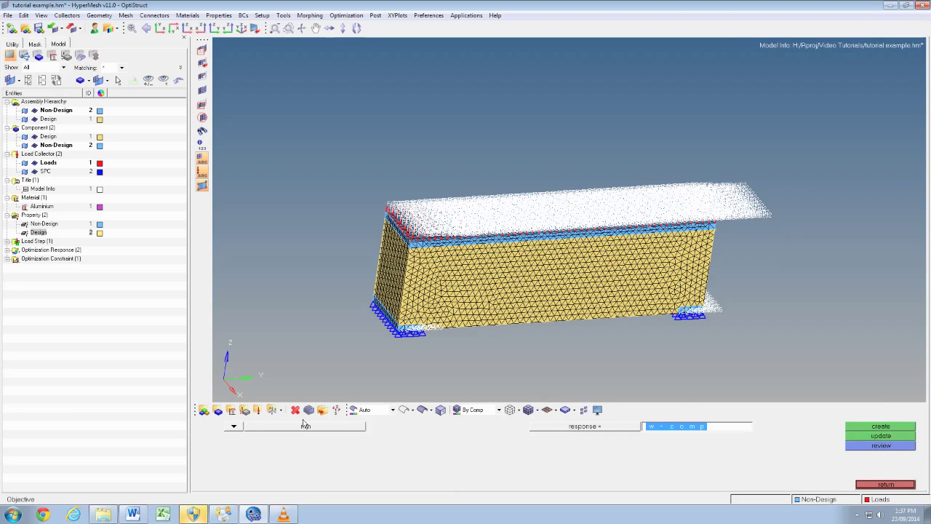
{"action": "left_click", "coordinate": [876, 426]}
{"action": "left_click", "coordinate": [886, 485]}
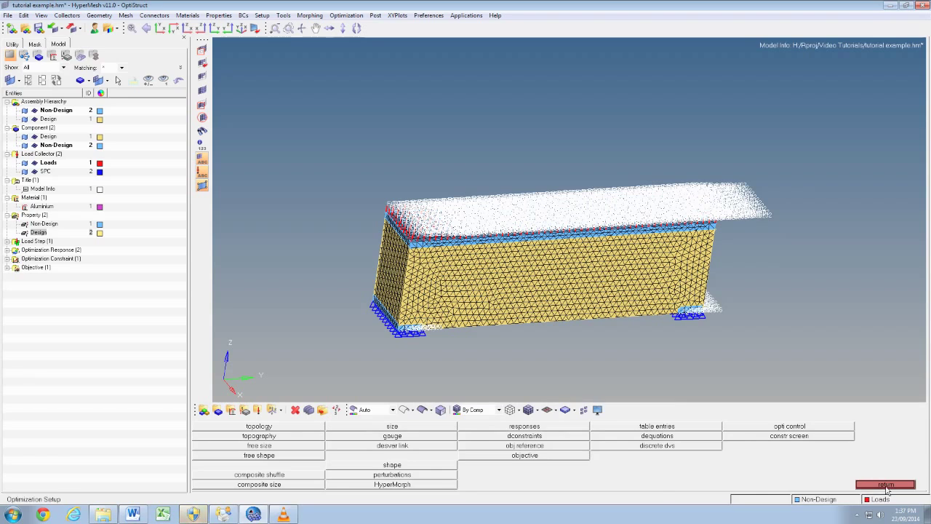
{"action": "left_click", "coordinate": [886, 485]}
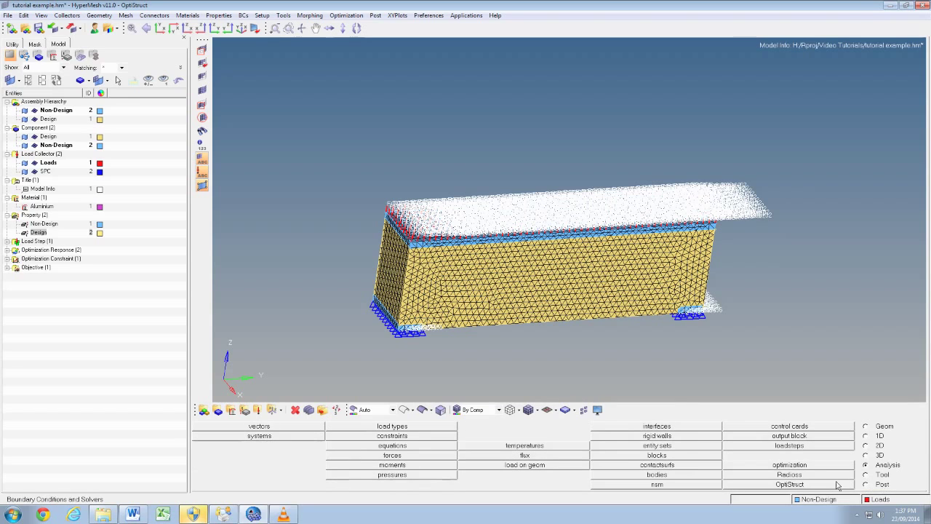
Create a topology design variable named 'topo' on the Design PSOLID property.
{"action": "left_click", "coordinate": [789, 465]}
{"action": "left_click", "coordinate": [259, 426]}
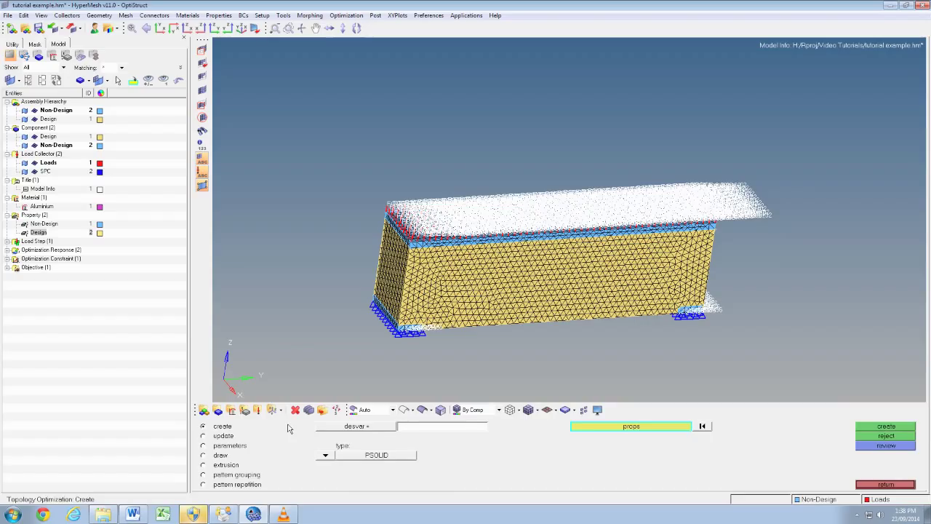
{"action": "left_click", "coordinate": [454, 430]}
{"action": "type", "text": "topo1"}
{"action": "left_click", "coordinate": [629, 430]}
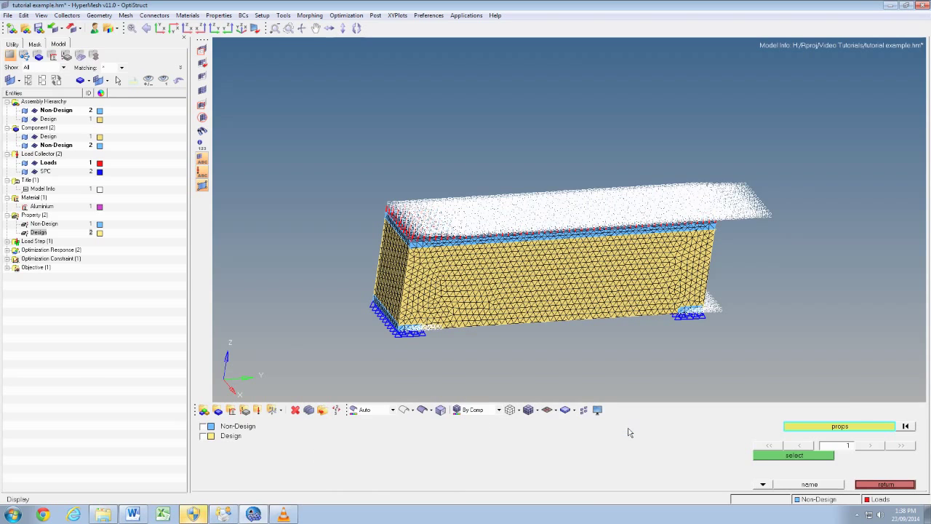
{"action": "left_click", "coordinate": [204, 435]}
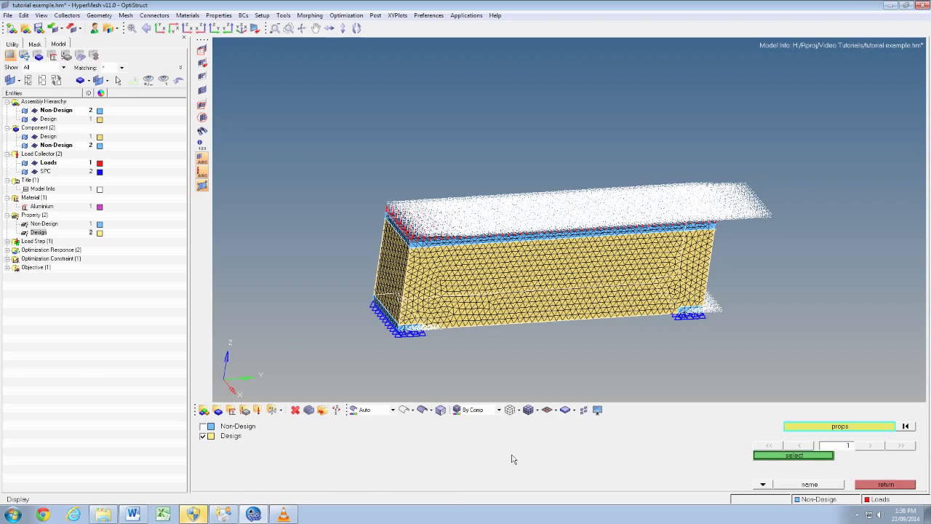
{"action": "left_click", "coordinate": [781, 457]}
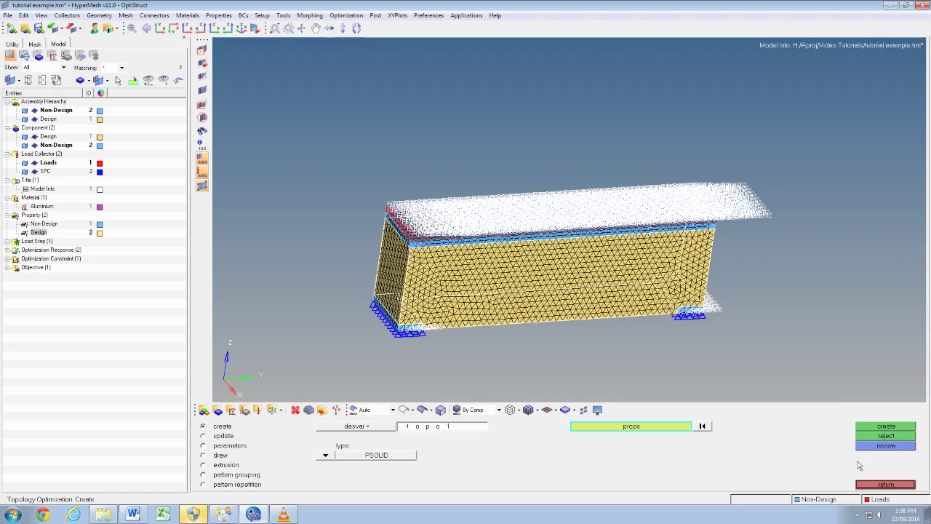
{"action": "left_click", "coordinate": [898, 428]}
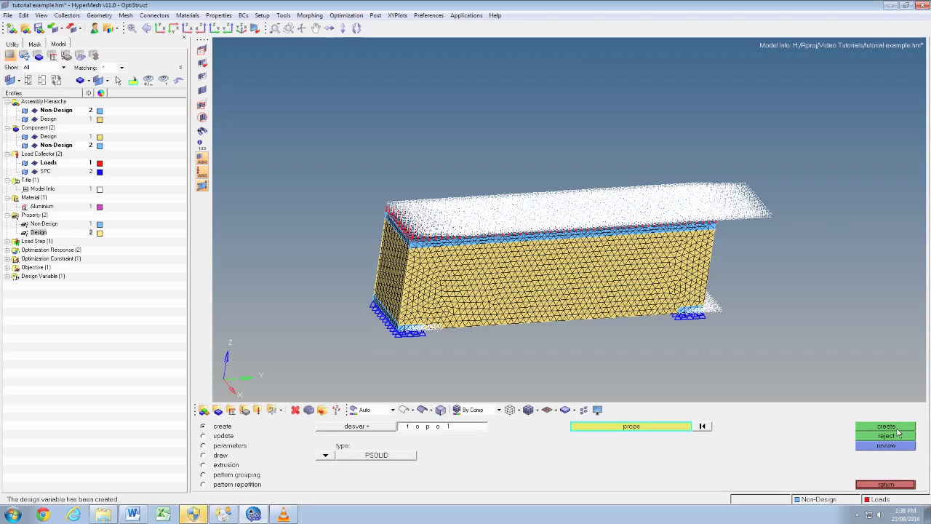
{"action": "left_click", "coordinate": [888, 484]}
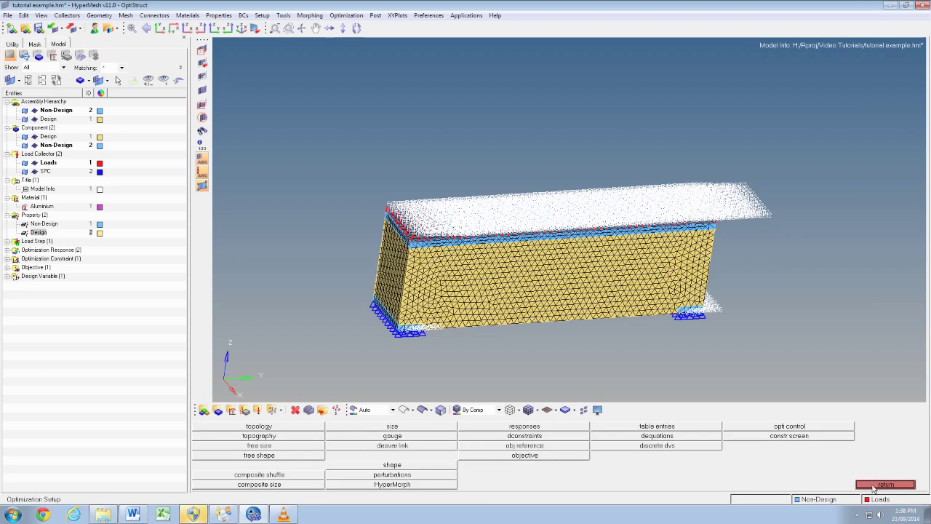
{"action": "left_click", "coordinate": [873, 486]}
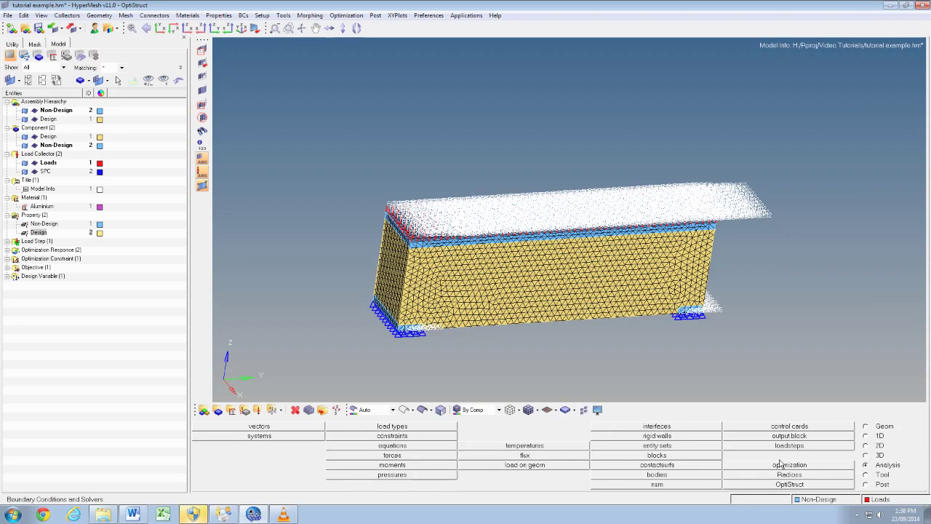
Add a GLOBAL_OUTPUT_REQUEST card requesting DISPLACEMENT and ESE output in H3D format.
{"action": "left_click", "coordinate": [787, 428]}
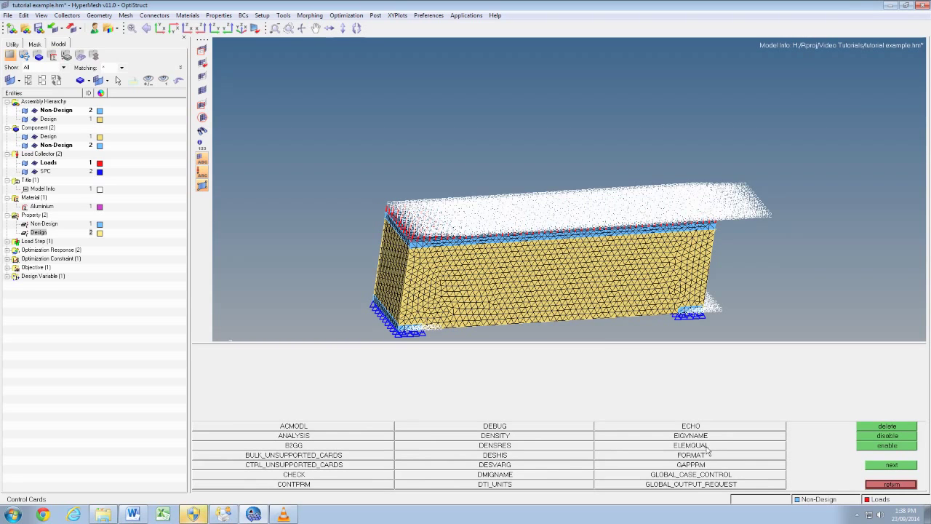
{"action": "left_click", "coordinate": [697, 483]}
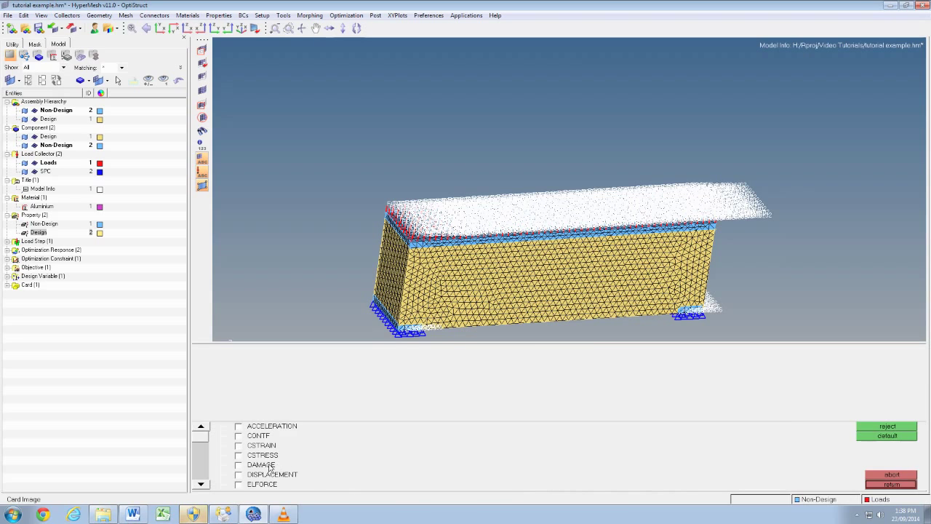
{"action": "double_click", "coordinate": [201, 486]}
{"action": "left_click", "coordinate": [201, 486]}
{"action": "left_click", "coordinate": [239, 475]}
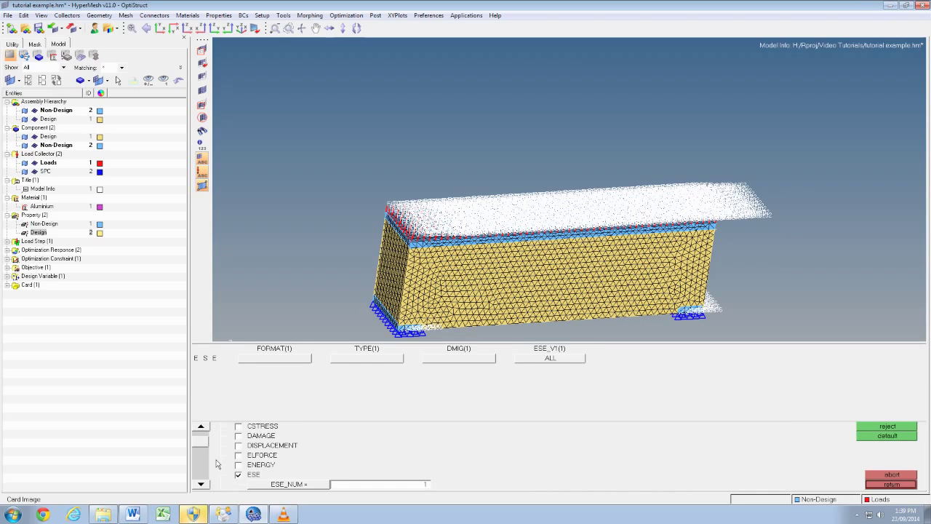
{"action": "left_click", "coordinate": [246, 449]}
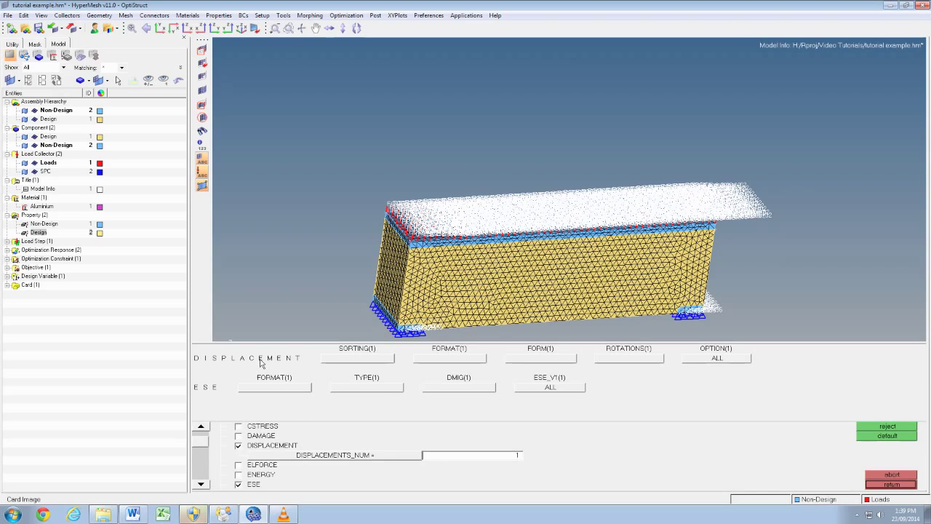
{"action": "left_click", "coordinate": [461, 358]}
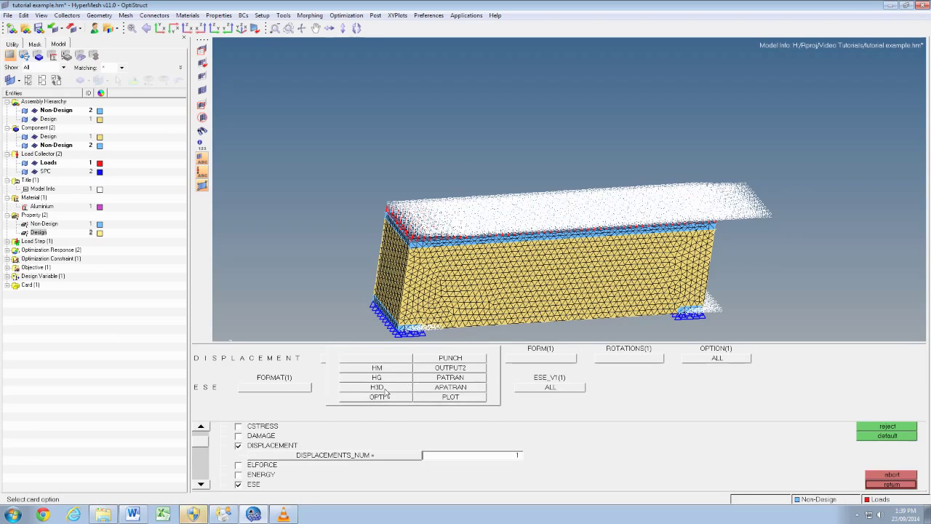
{"action": "left_click", "coordinate": [389, 393]}
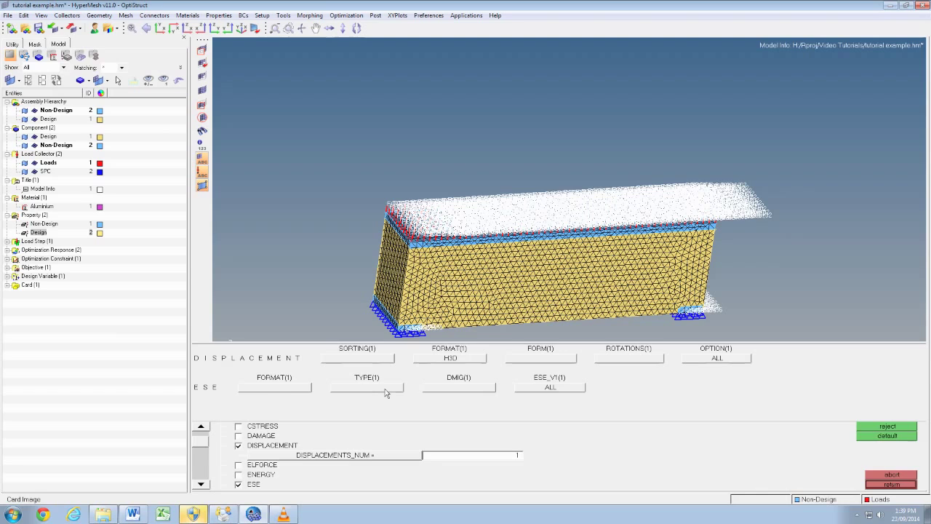
{"action": "left_click", "coordinate": [287, 389]}
{"action": "left_click", "coordinate": [254, 393]}
{"action": "left_click", "coordinate": [891, 486]}
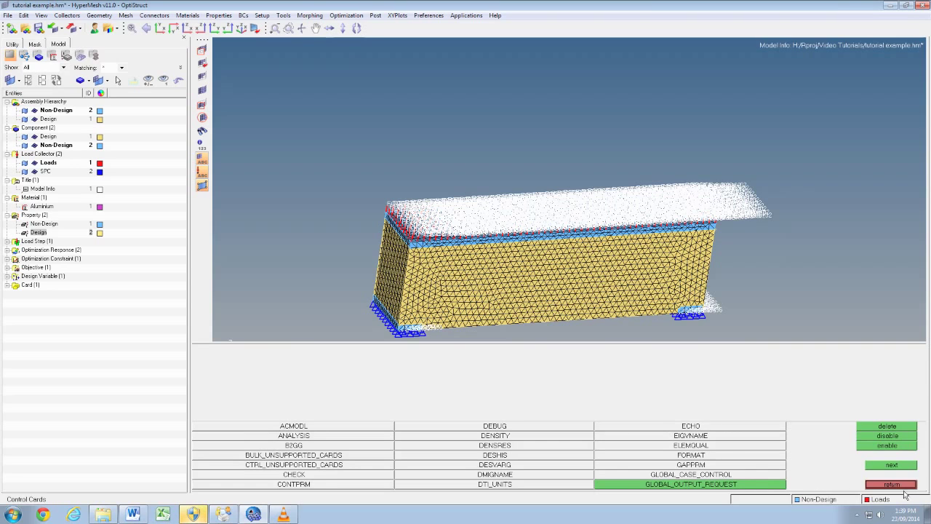
Add a SCREEN control card with its output set to OUT.
{"action": "left_click", "coordinate": [891, 467]}
{"action": "left_click", "coordinate": [891, 467]}
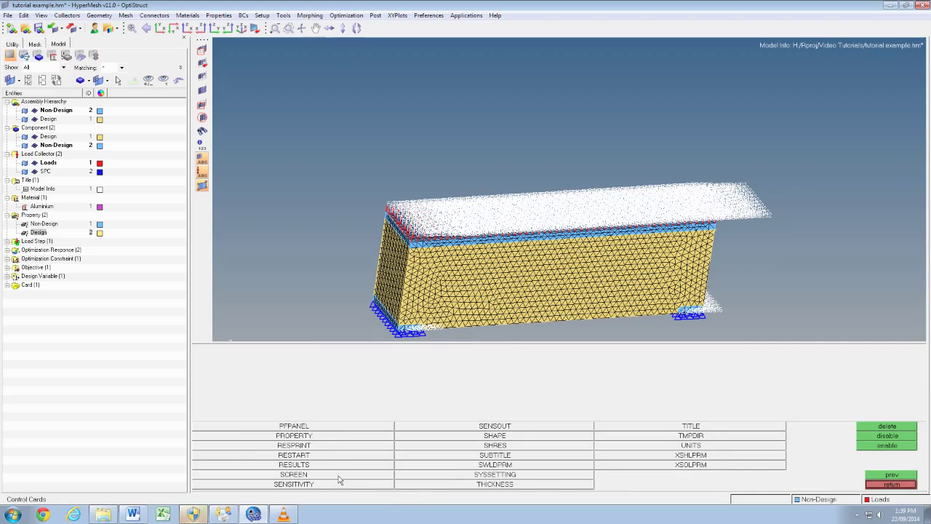
{"action": "left_click", "coordinate": [294, 474]}
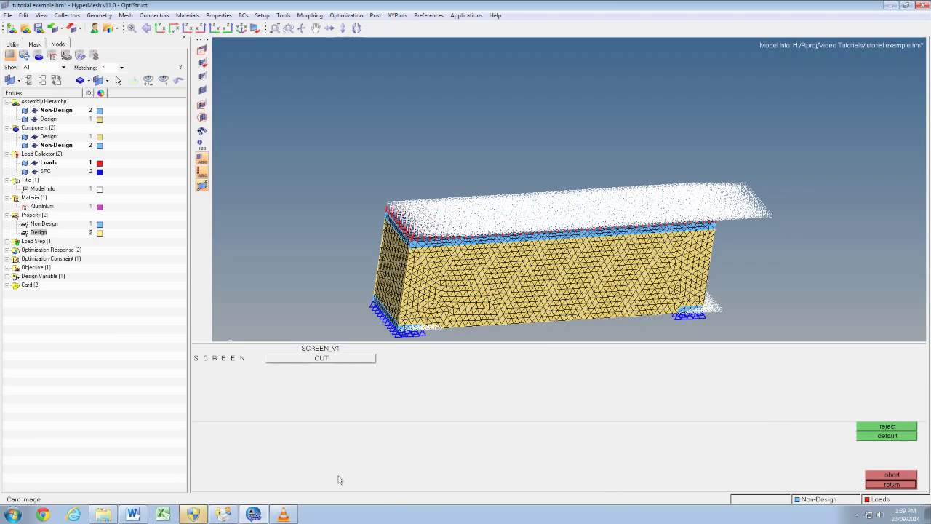
{"action": "left_click", "coordinate": [324, 359]}
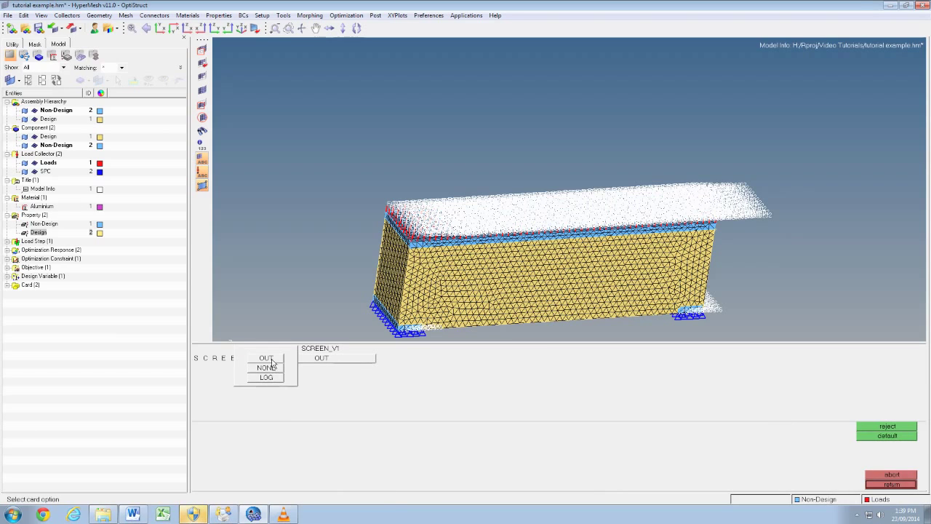
{"action": "left_click", "coordinate": [271, 358]}
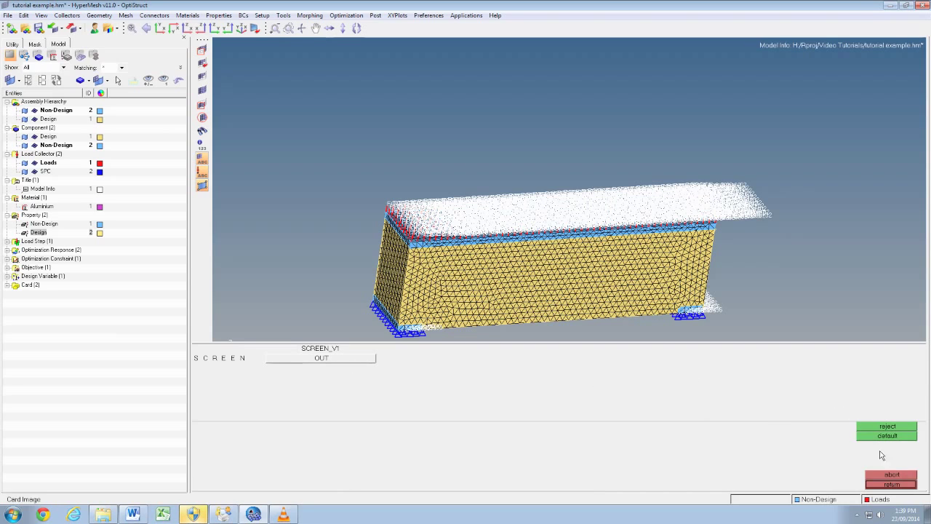
{"action": "left_click", "coordinate": [894, 484]}
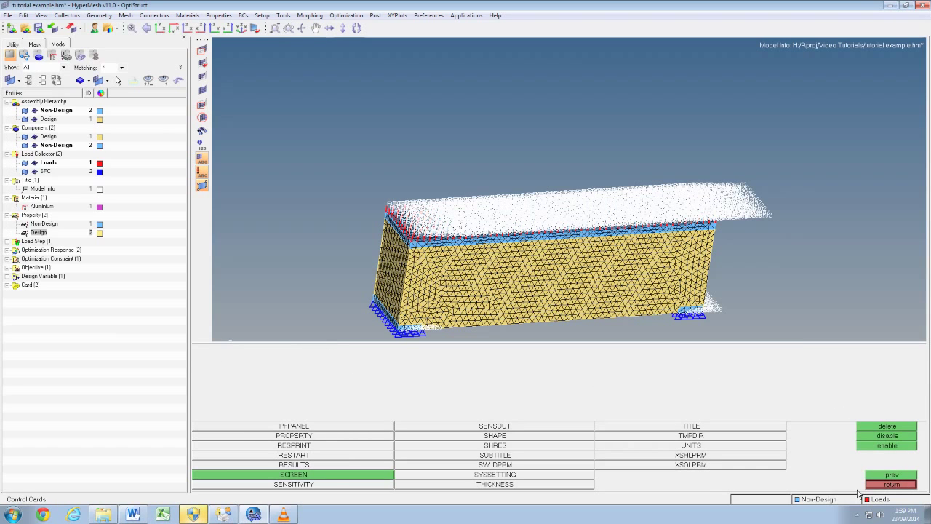
{"action": "left_click", "coordinate": [893, 484]}
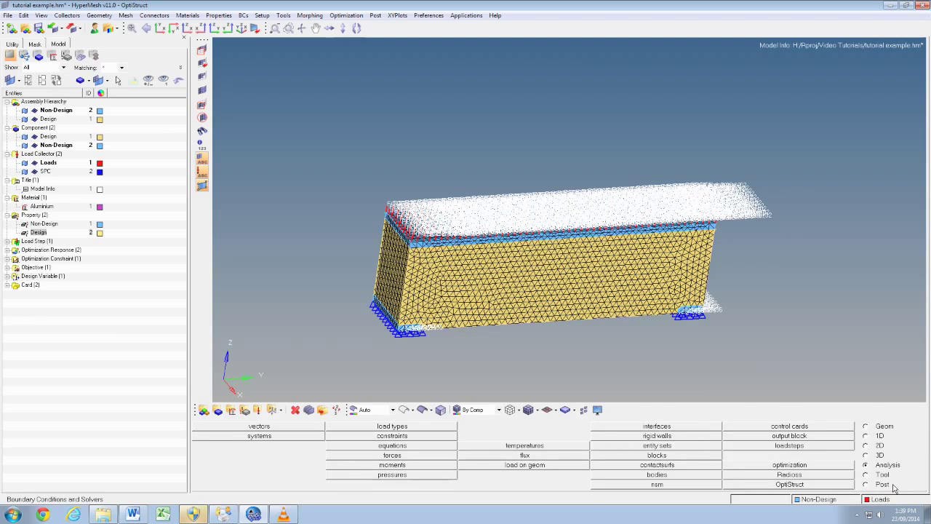
Save the OptiStruct input file as tutorial example.fem.
{"action": "left_click", "coordinate": [791, 485]}
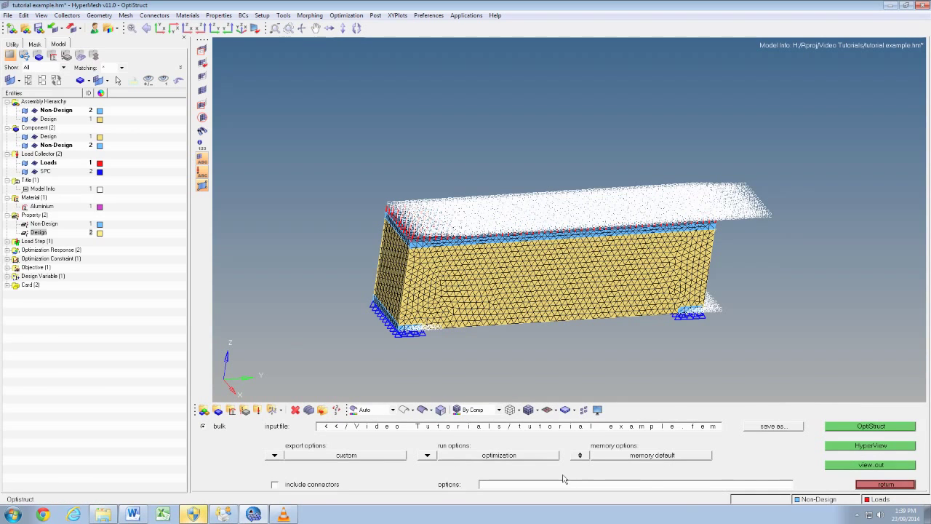
{"action": "left_click", "coordinate": [761, 429]}
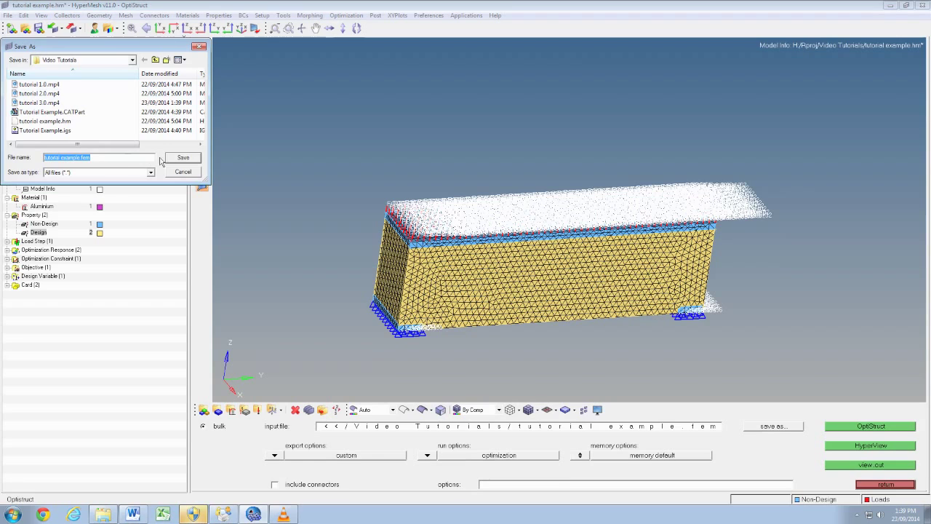
{"action": "left_click", "coordinate": [195, 160]}
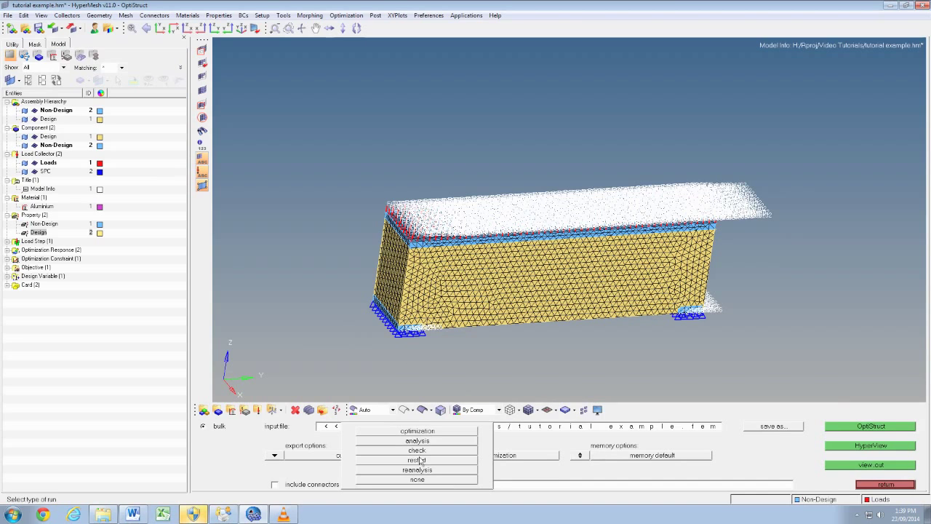
Run an OptiStruct check and review the console log before closing it.
{"action": "left_click", "coordinate": [429, 456]}
{"action": "left_click", "coordinate": [408, 451]}
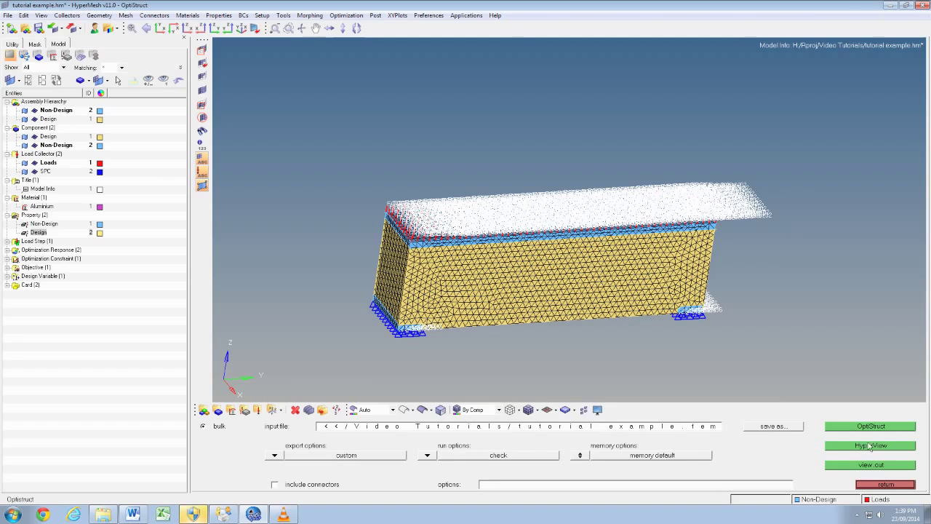
{"action": "left_click", "coordinate": [830, 428]}
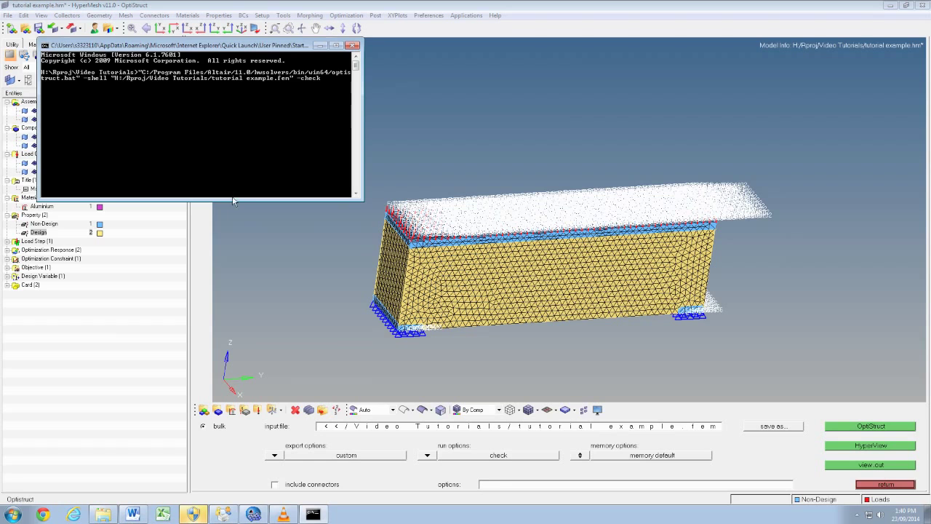
{"action": "left_click_drag", "start_coordinate": [232, 201], "coordinate": [232, 336]}
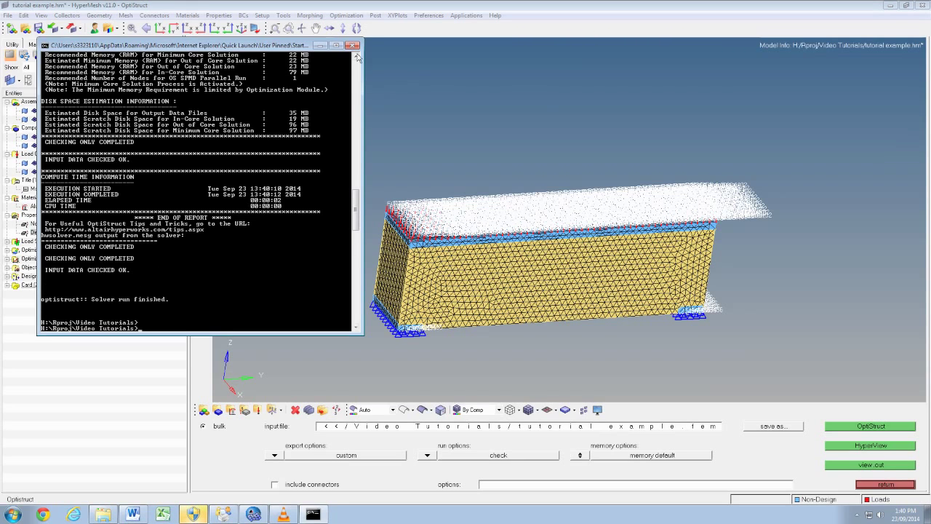
{"action": "left_click", "coordinate": [355, 45]}
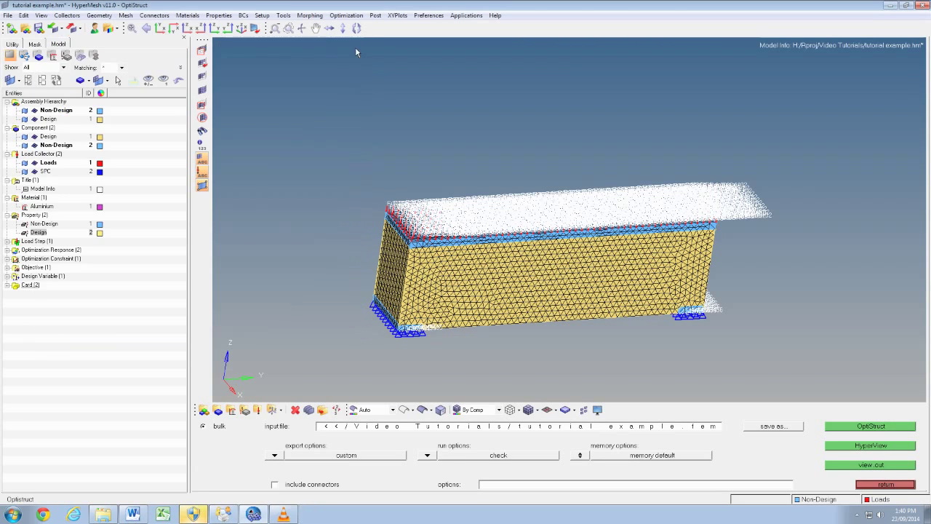
{"action": "left_click", "coordinate": [428, 455]}
Launch the OptiStruct run with run type set to optimization and follow the iterations in an enlarged console.
{"action": "left_click", "coordinate": [419, 432]}
{"action": "left_click", "coordinate": [870, 429]}
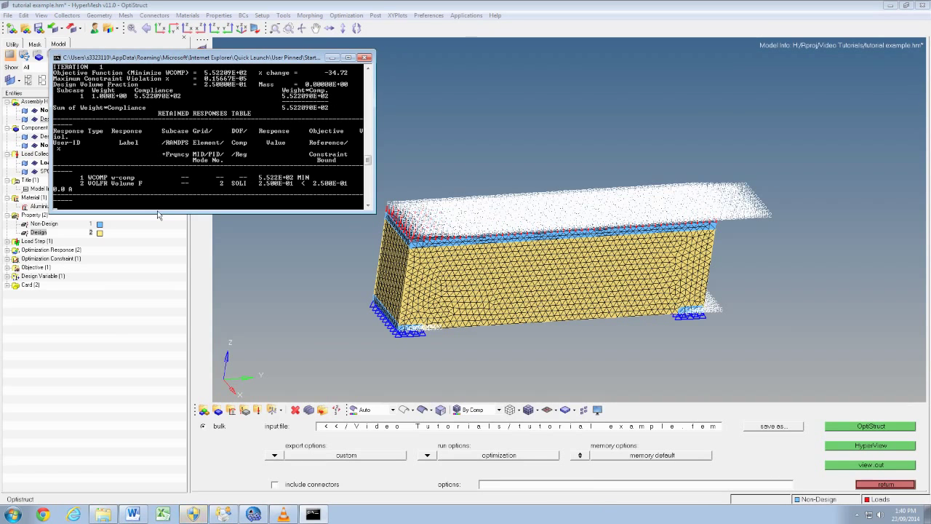
{"action": "left_click_drag", "start_coordinate": [158, 213], "coordinate": [155, 324]}
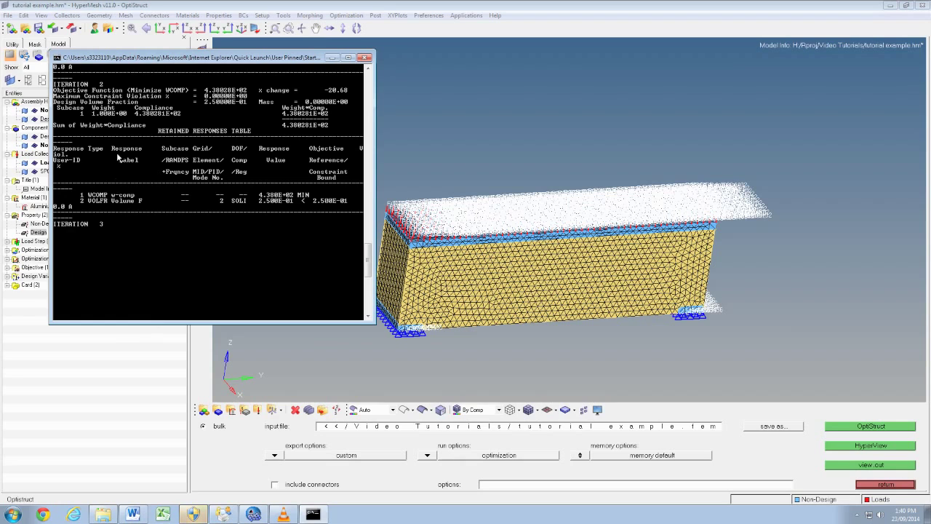